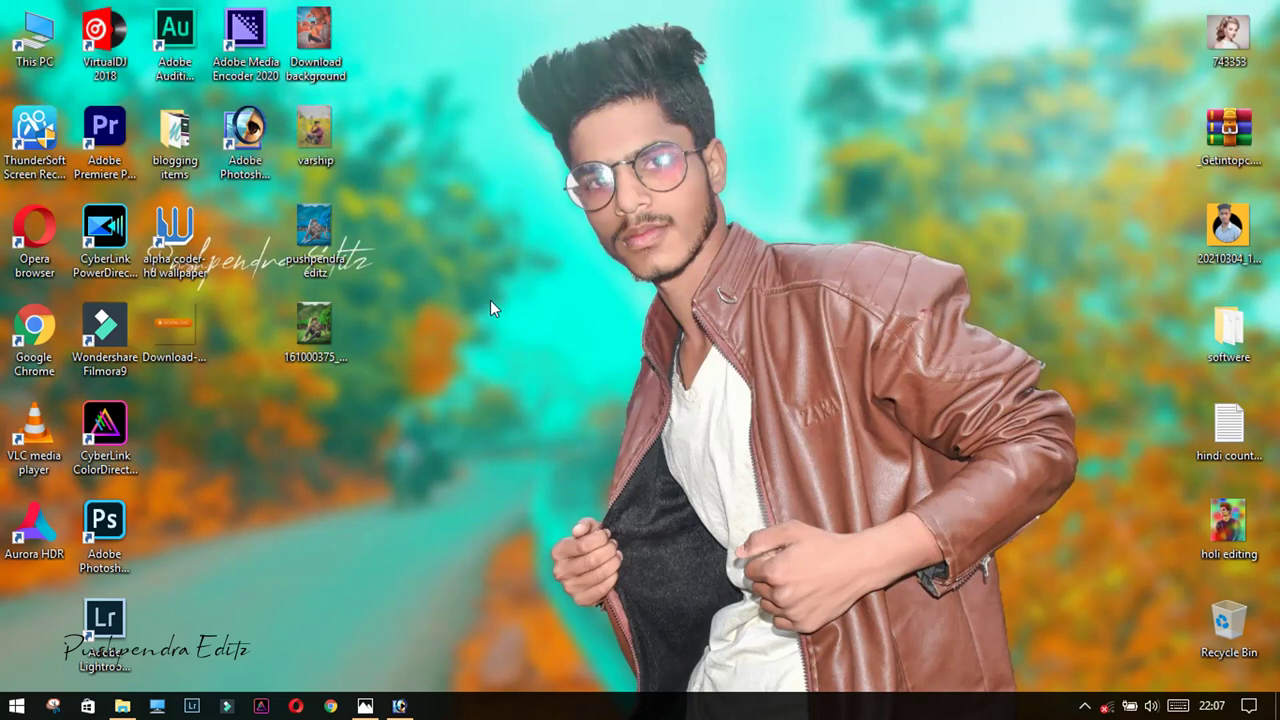
Refresh the desktop from its right-click menu.
right_click(285, 4)
right_click(491, 253)
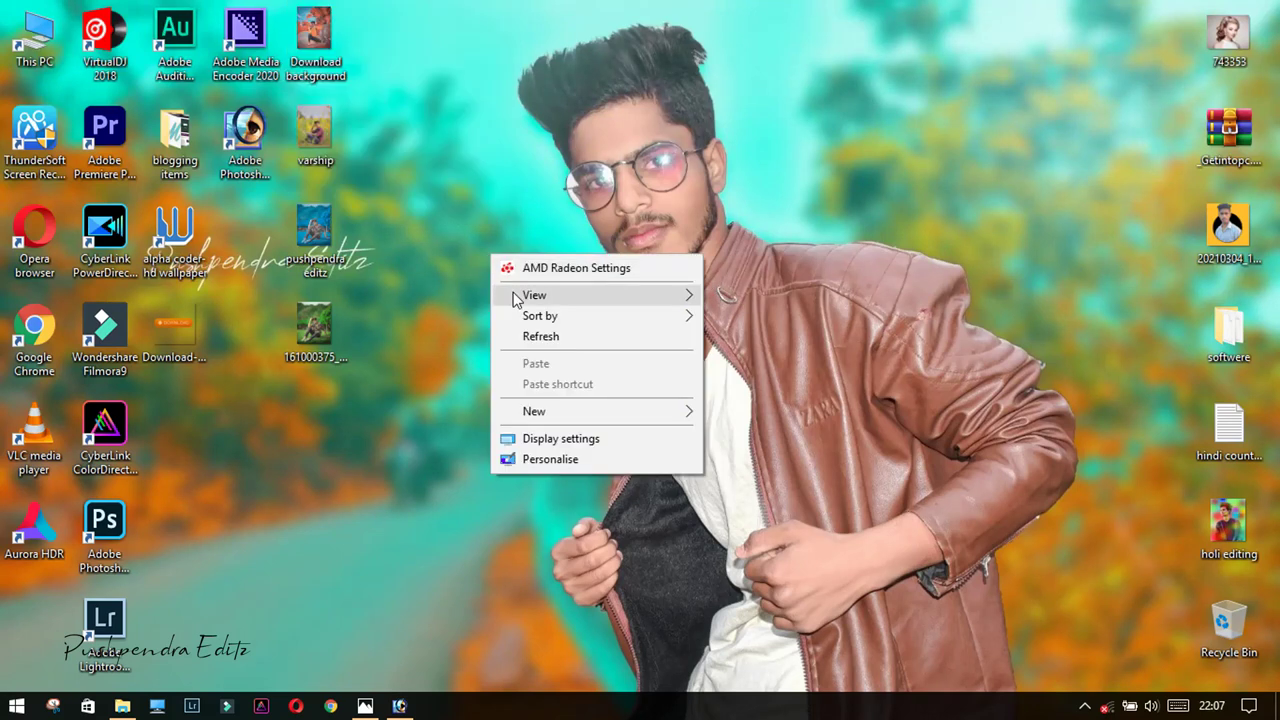
left_click(532, 338)
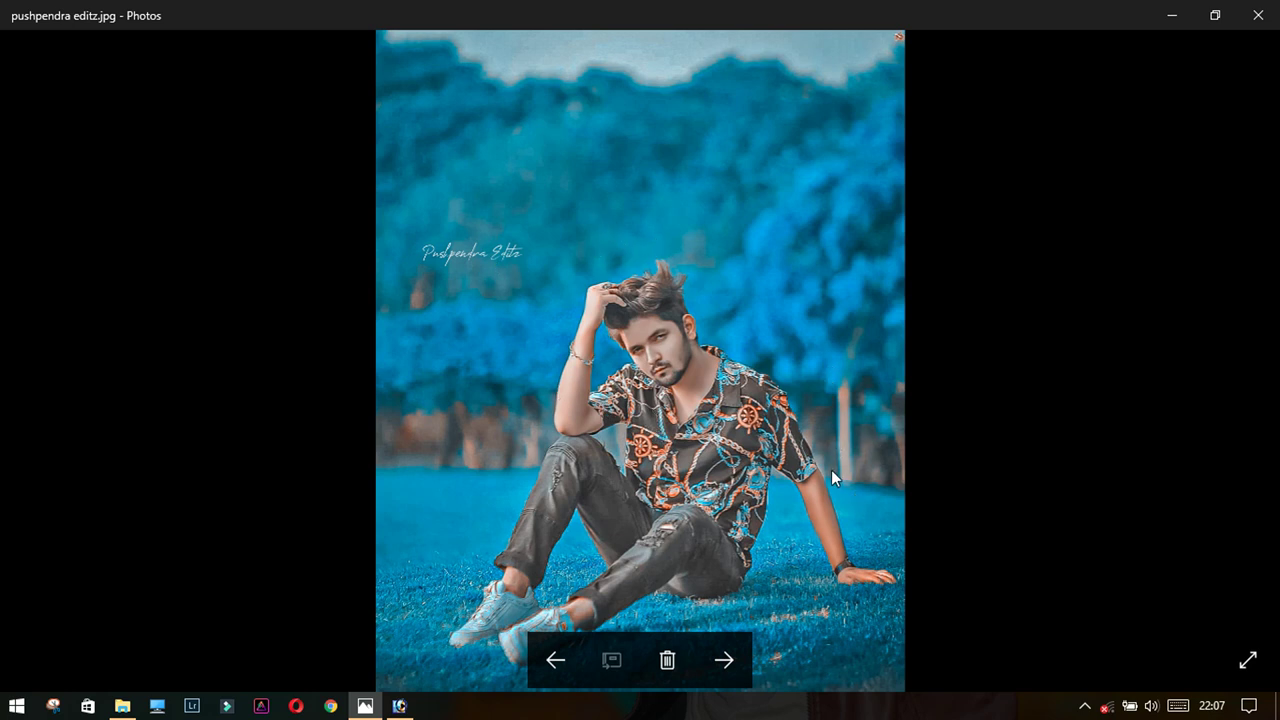
Browse the teal-blue reference edits in Photos, then minimize the viewer.
scroll(665, 412, "down", 1)
scroll(665, 412, "up", 1)
scroll(667, 414, "down", 1)
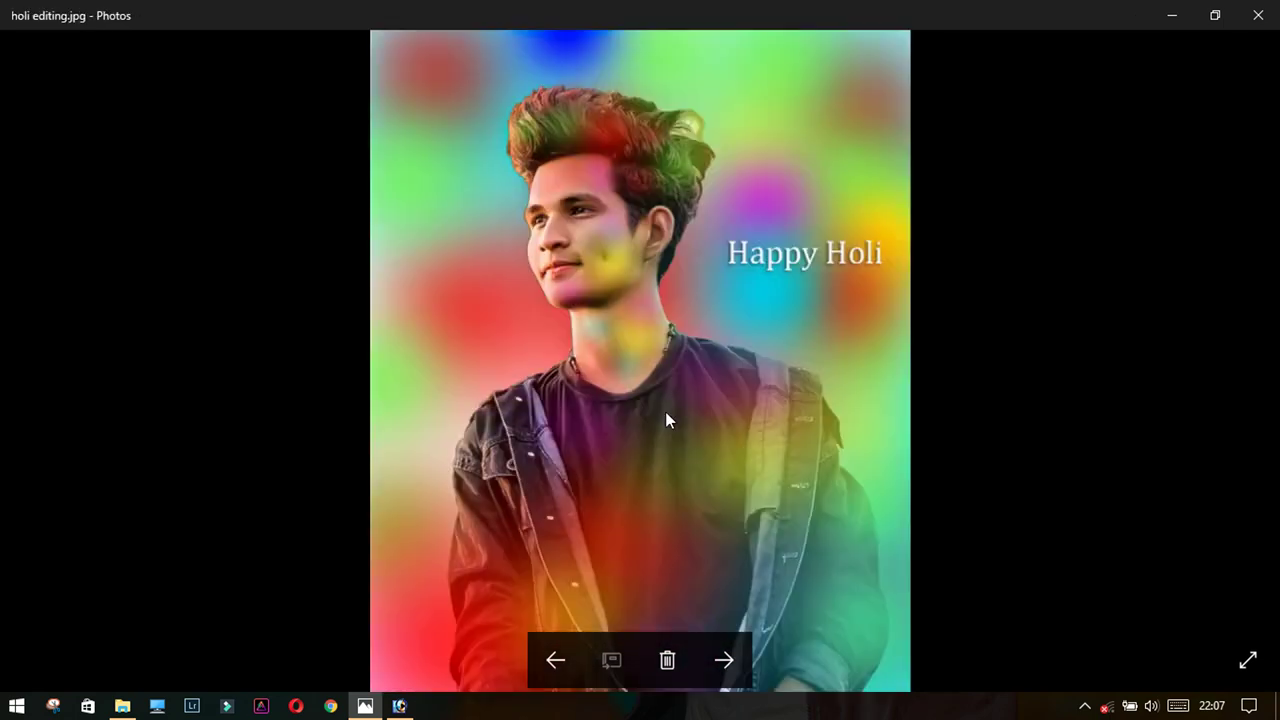
scroll(665, 411, "up", 1)
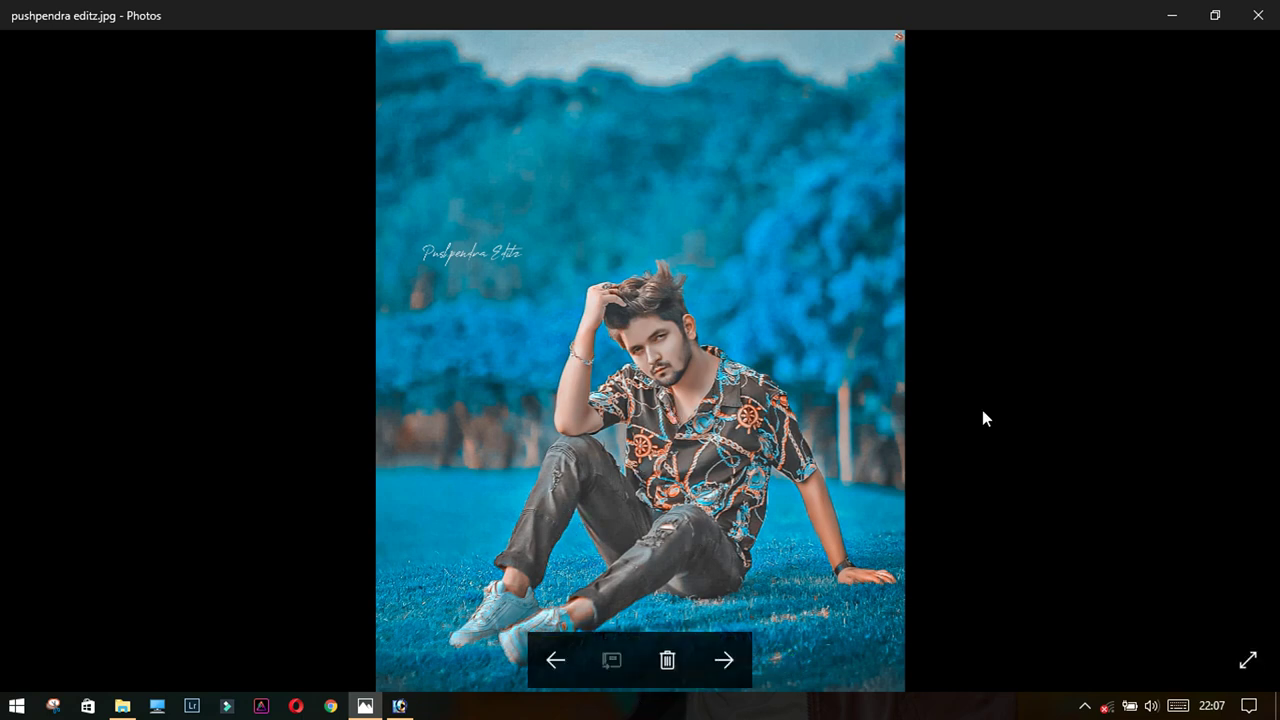
left_click(1172, 15)
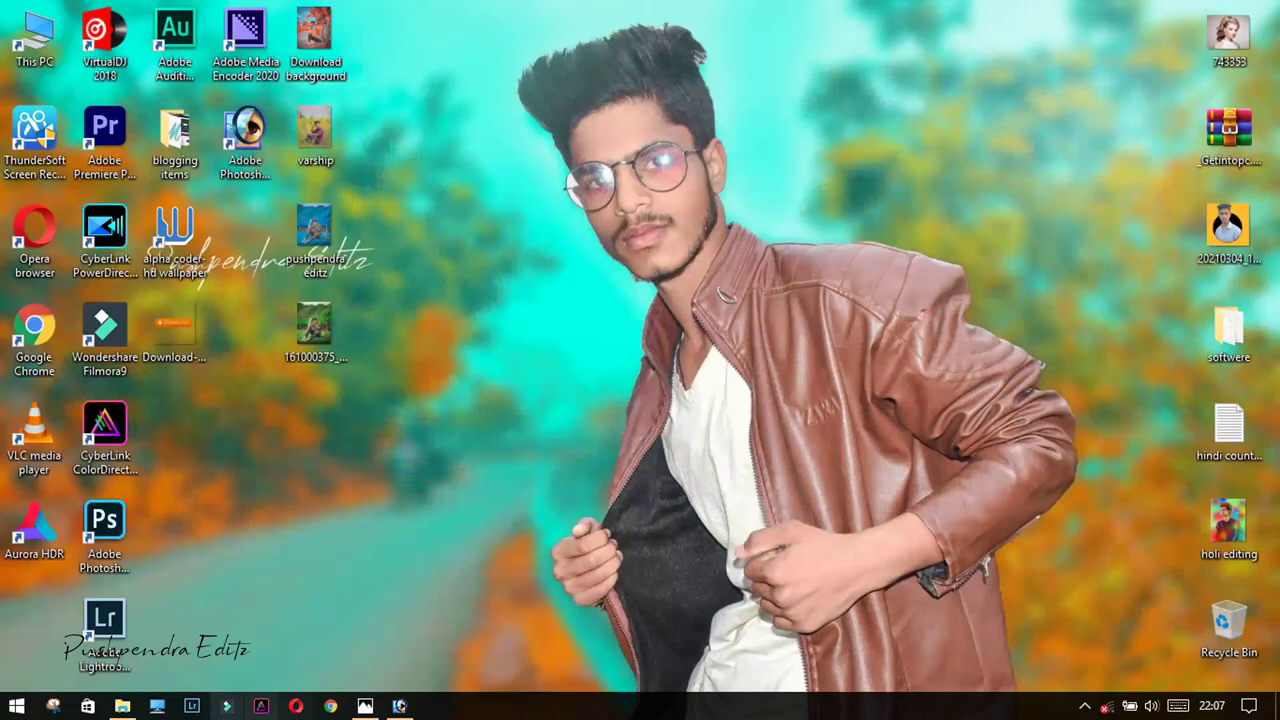
Open the green park portrait 161000375 in Photoshop.
left_click(399, 706)
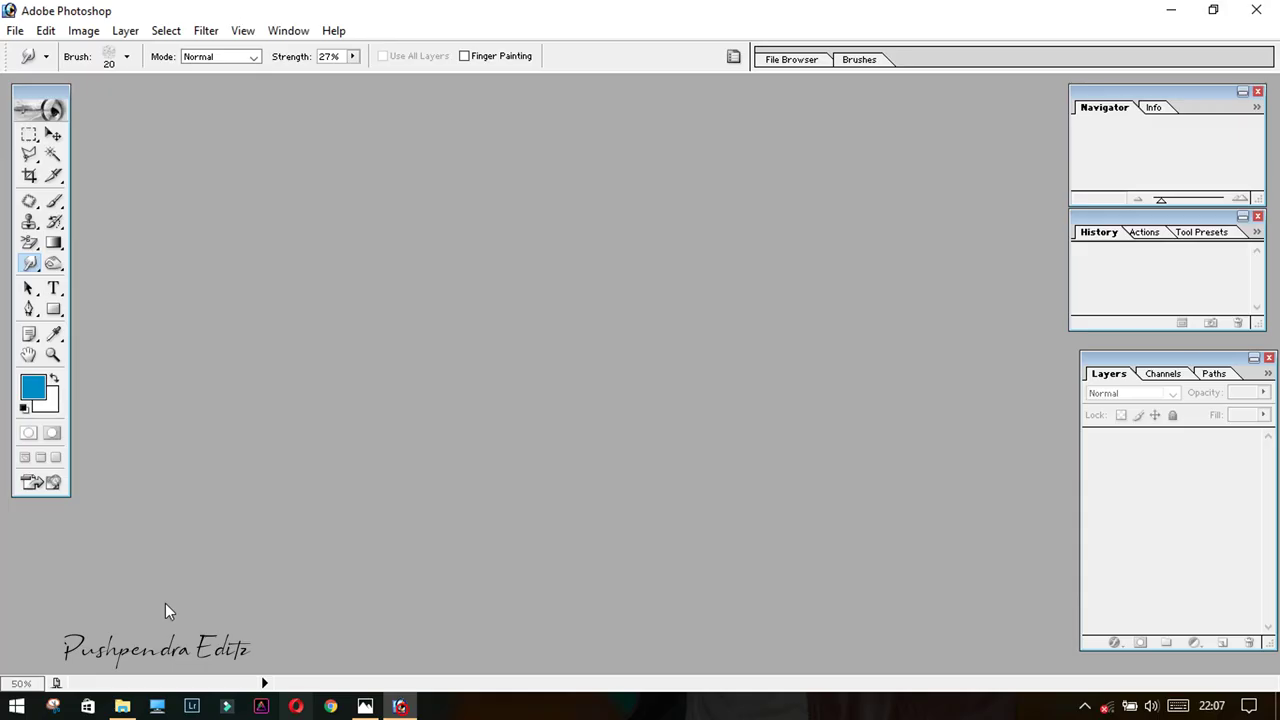
left_click(15, 30)
left_click(40, 78)
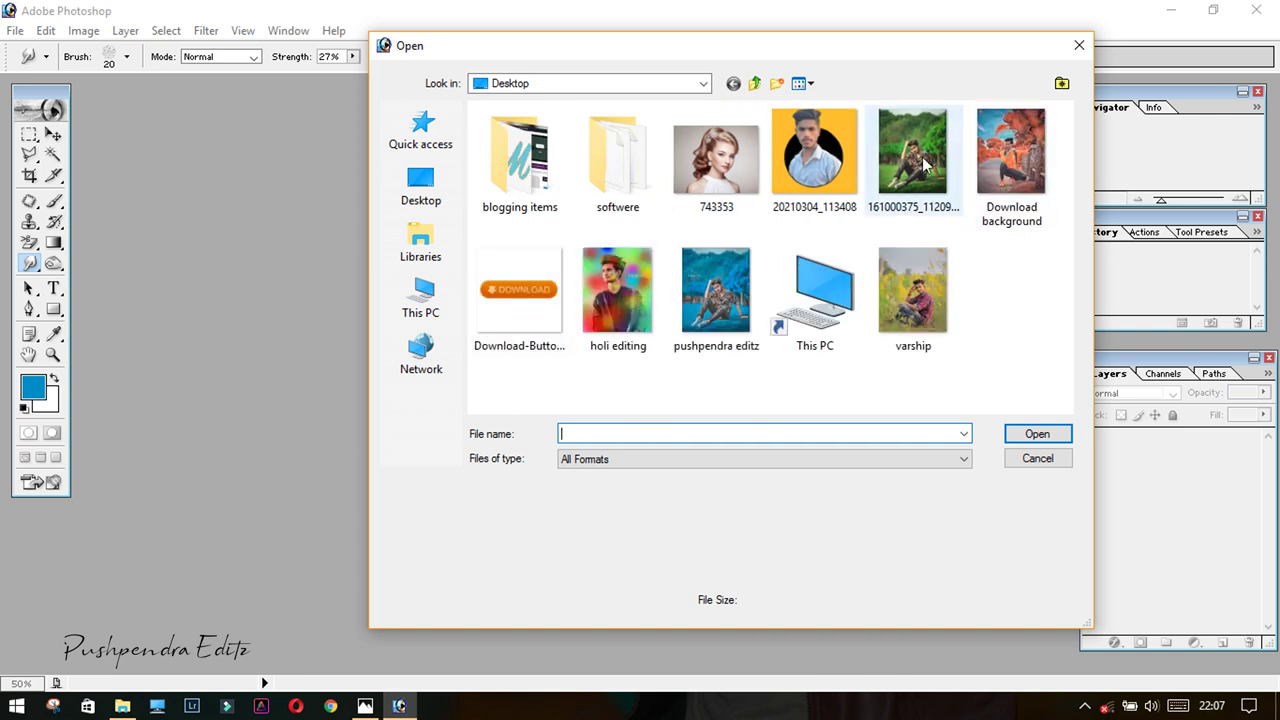
left_click(912, 155)
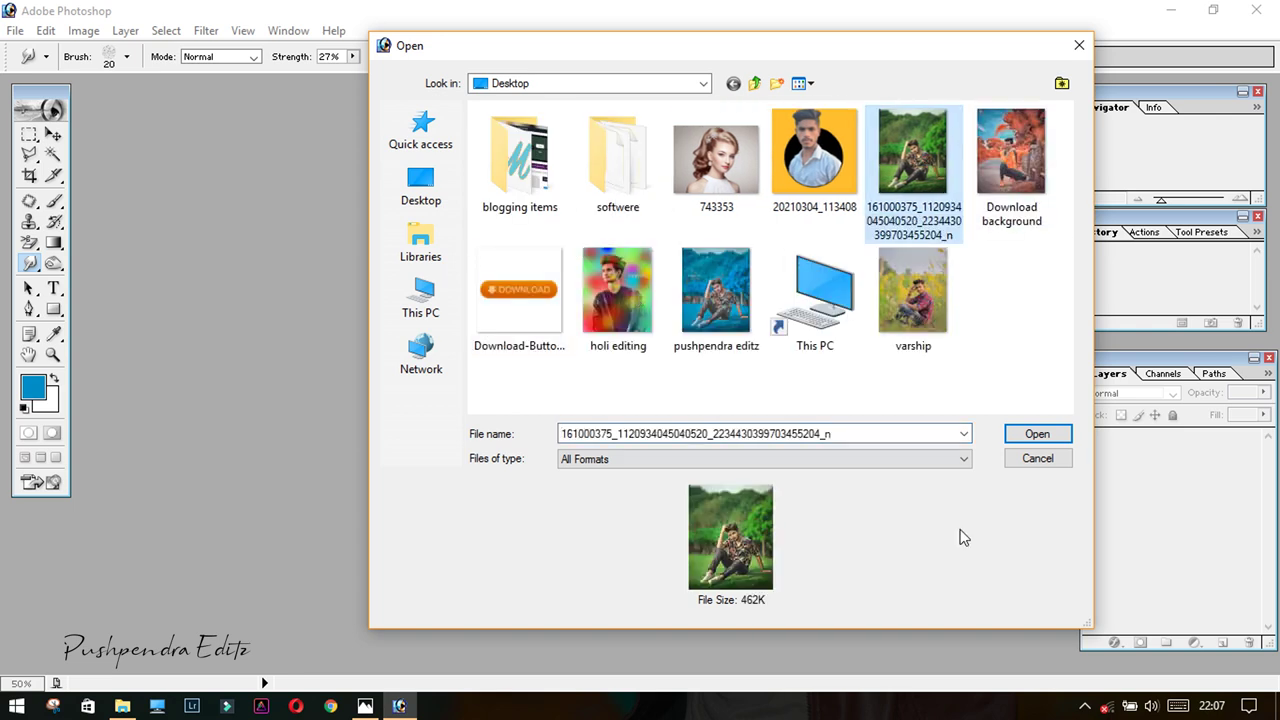
left_click(1030, 434)
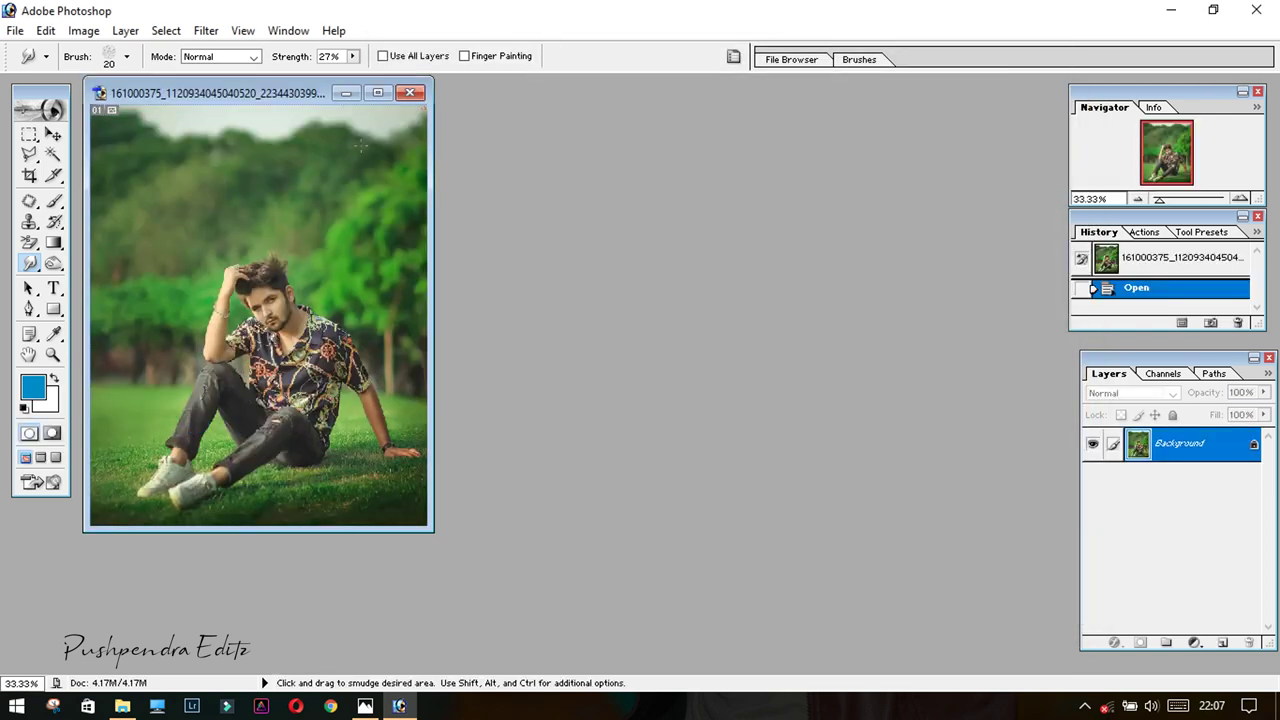
Maximize the document at 50% zoom and duplicate the Background layer.
left_click(378, 93)
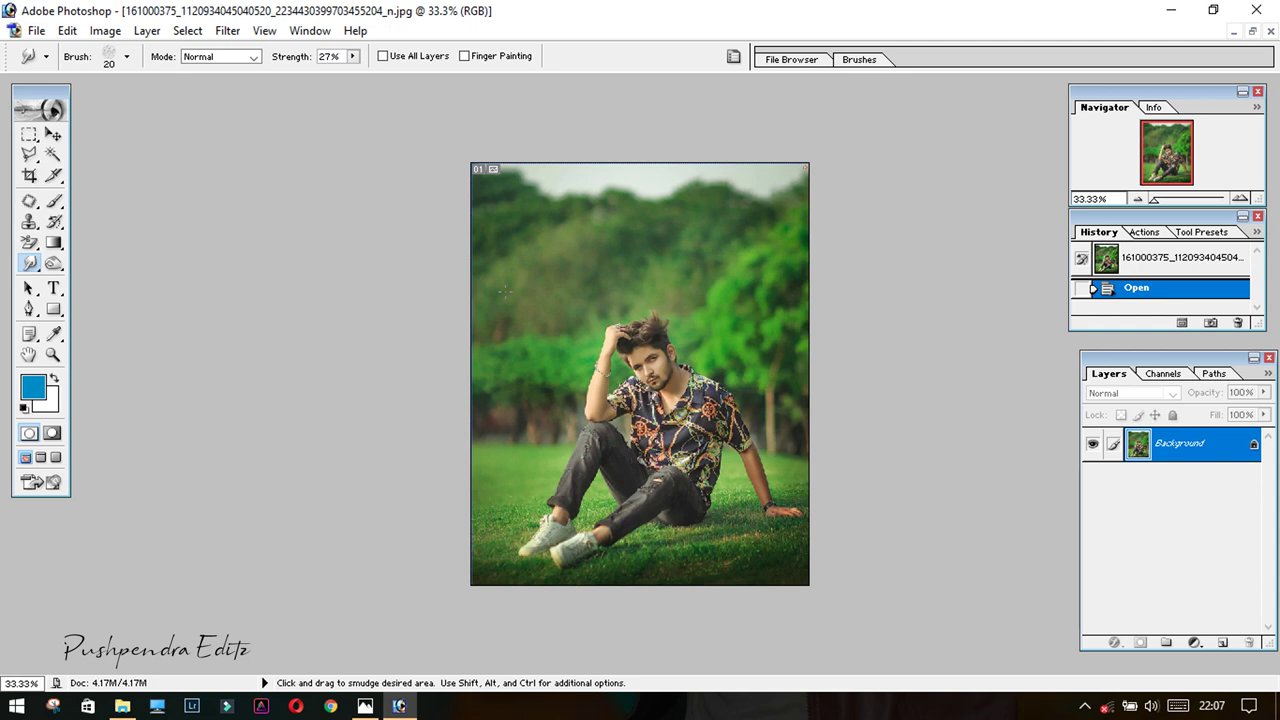
key("ctrl+plus")
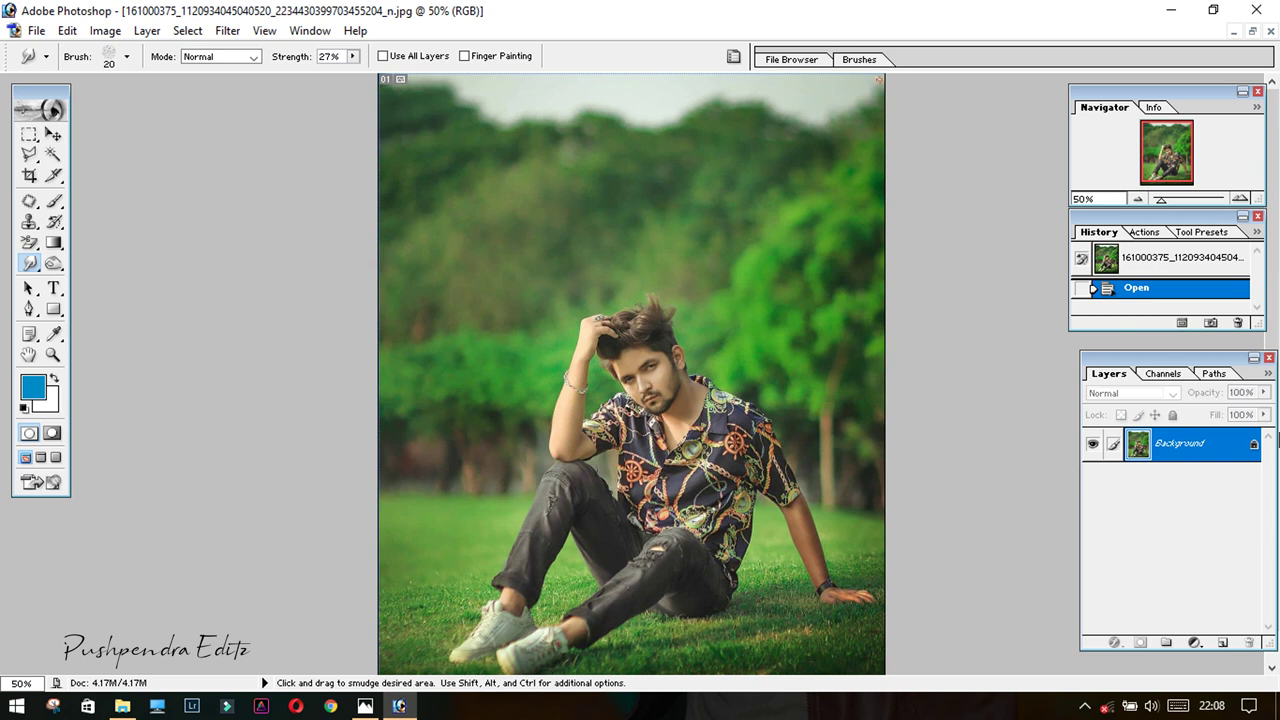
left_click_drag(1215, 452, 1221, 530)
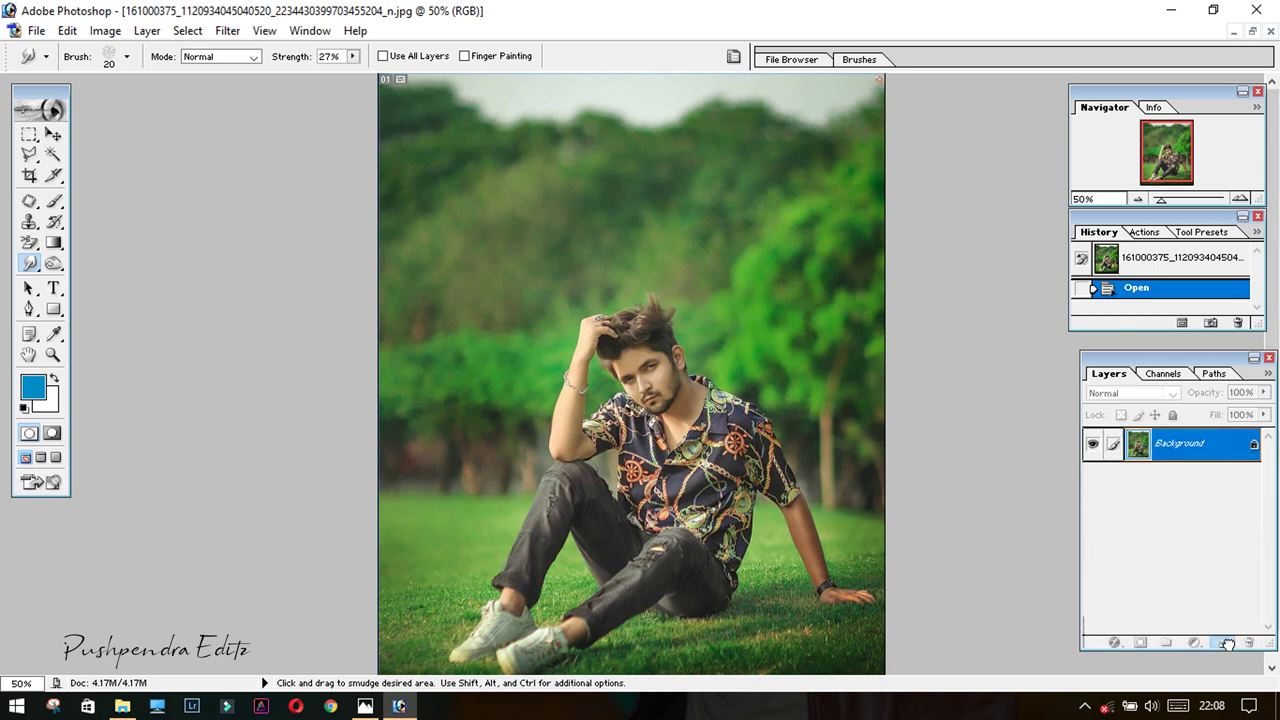
left_click_drag(1221, 530, 1224, 645)
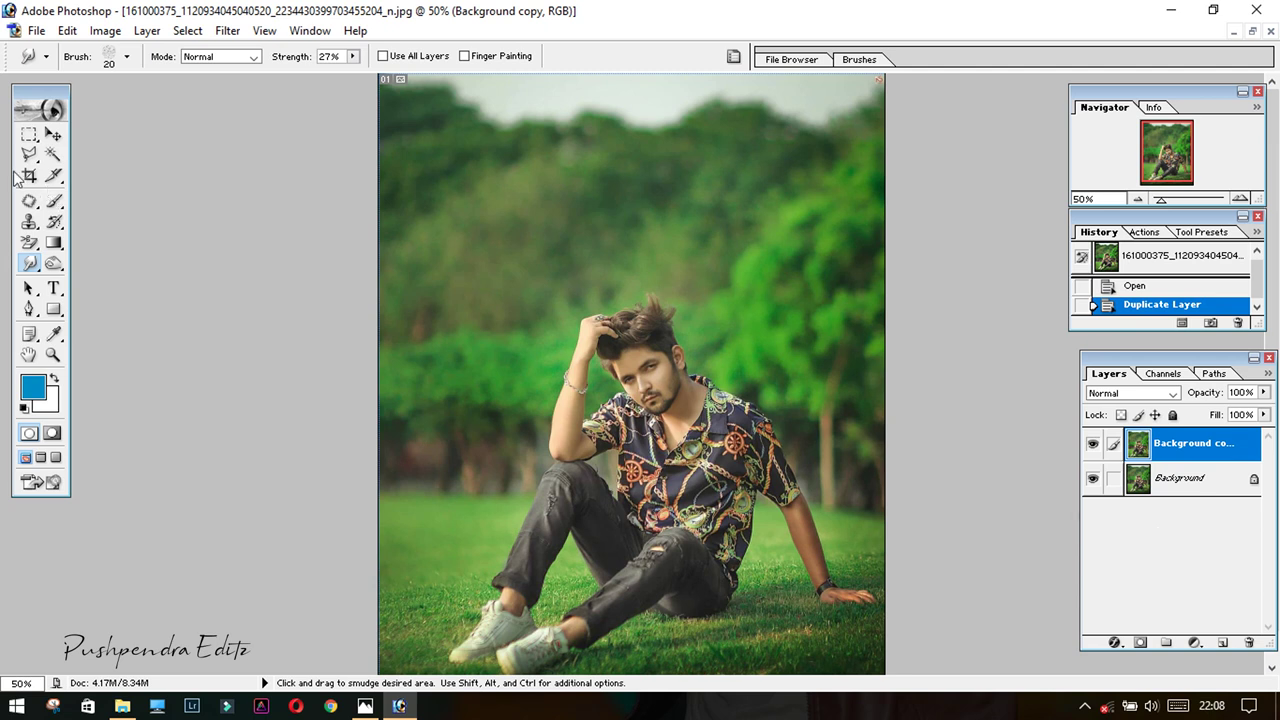
left_click(53, 134)
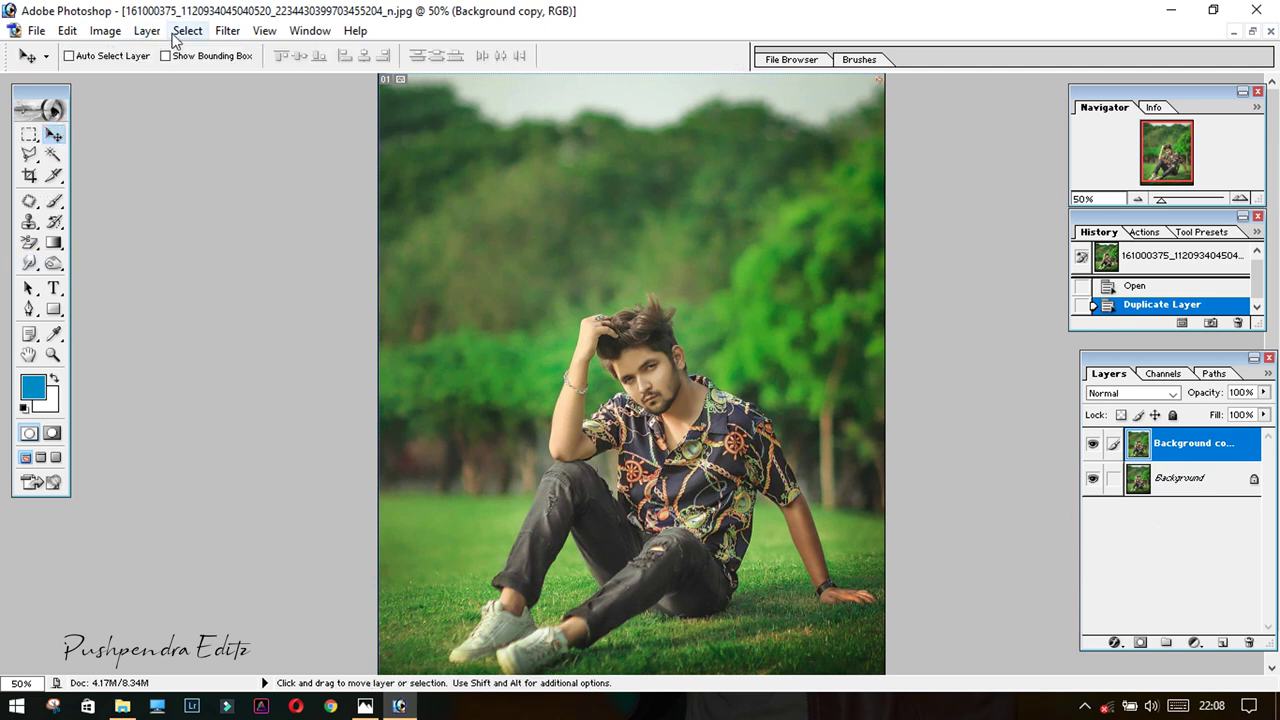
Convert to Lab Color with Don't Flatten and show the Lightness, a and b channels.
left_click(105, 30)
mouse_move(131, 52)
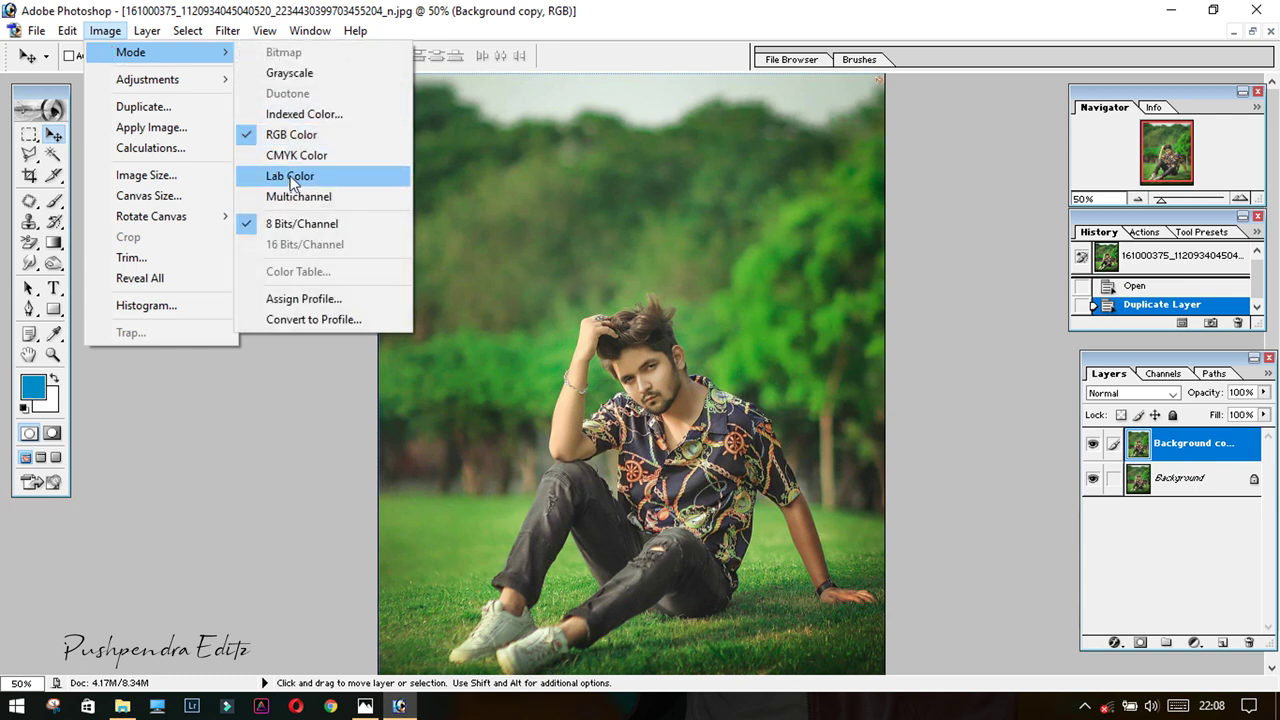
left_click(291, 178)
left_click(735, 278)
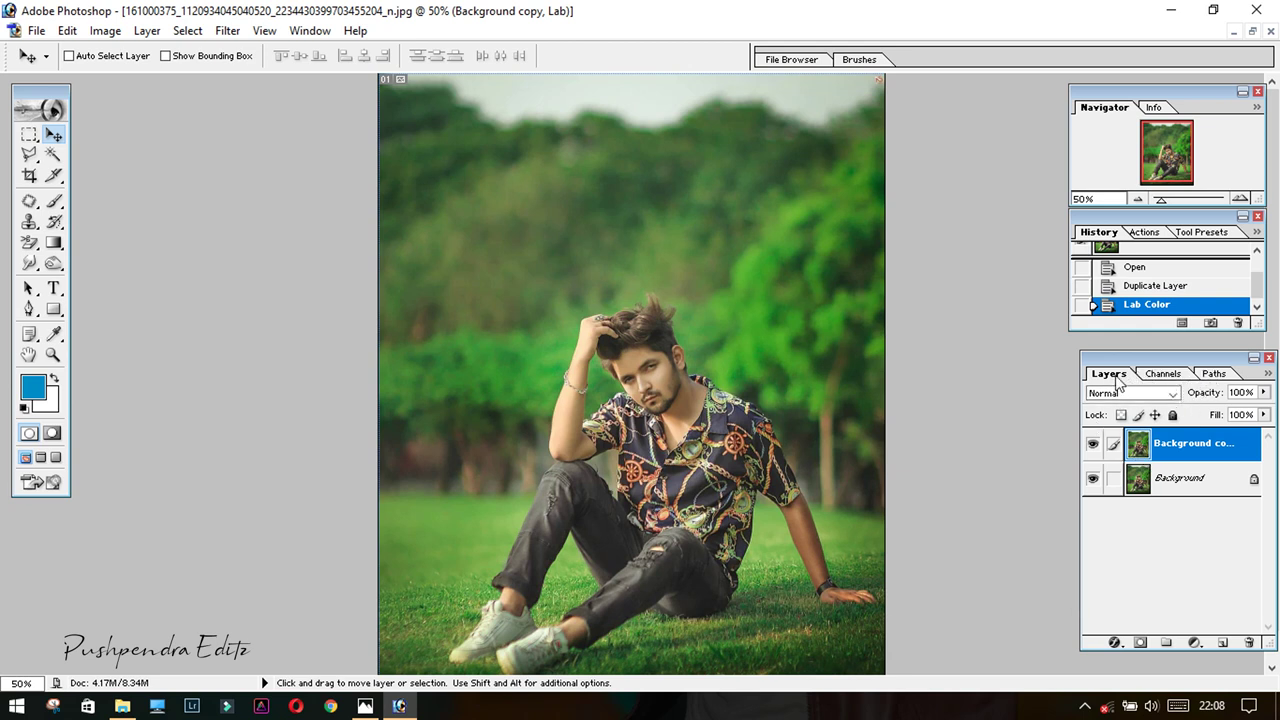
left_click(1162, 375)
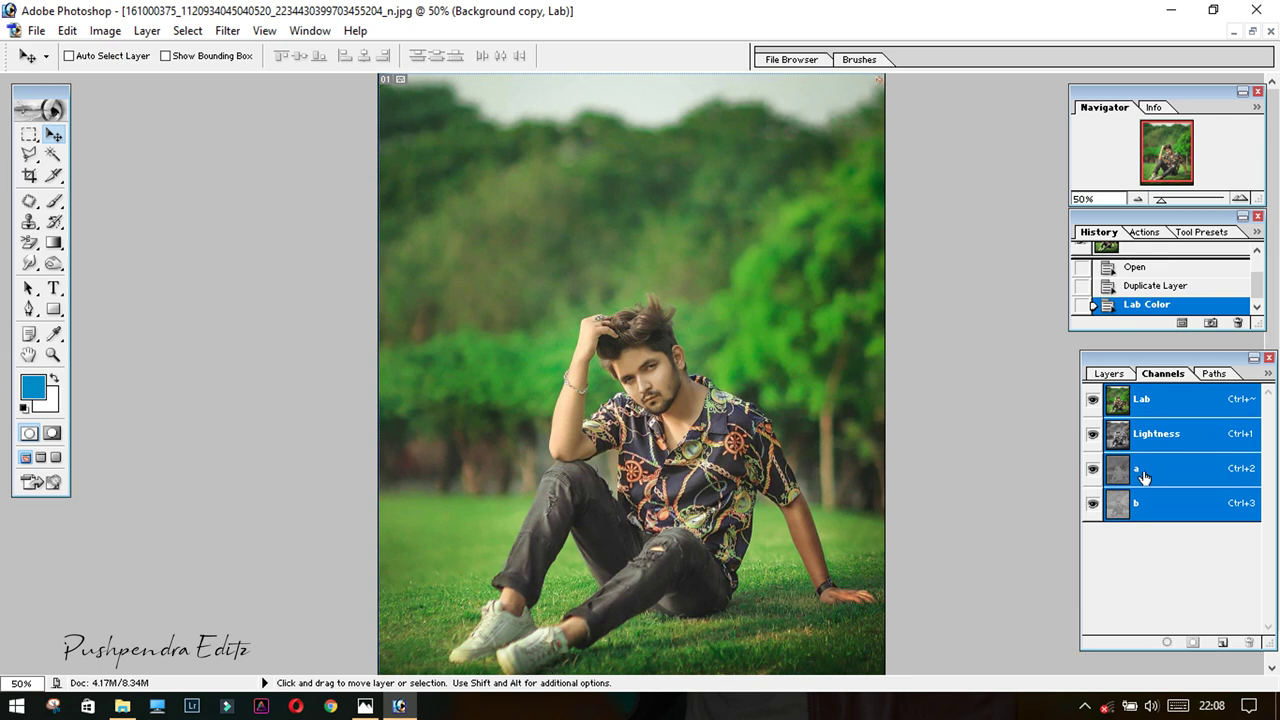
Paste the a channel over the b channel to turn the greens teal-blue.
left_click(1150, 475)
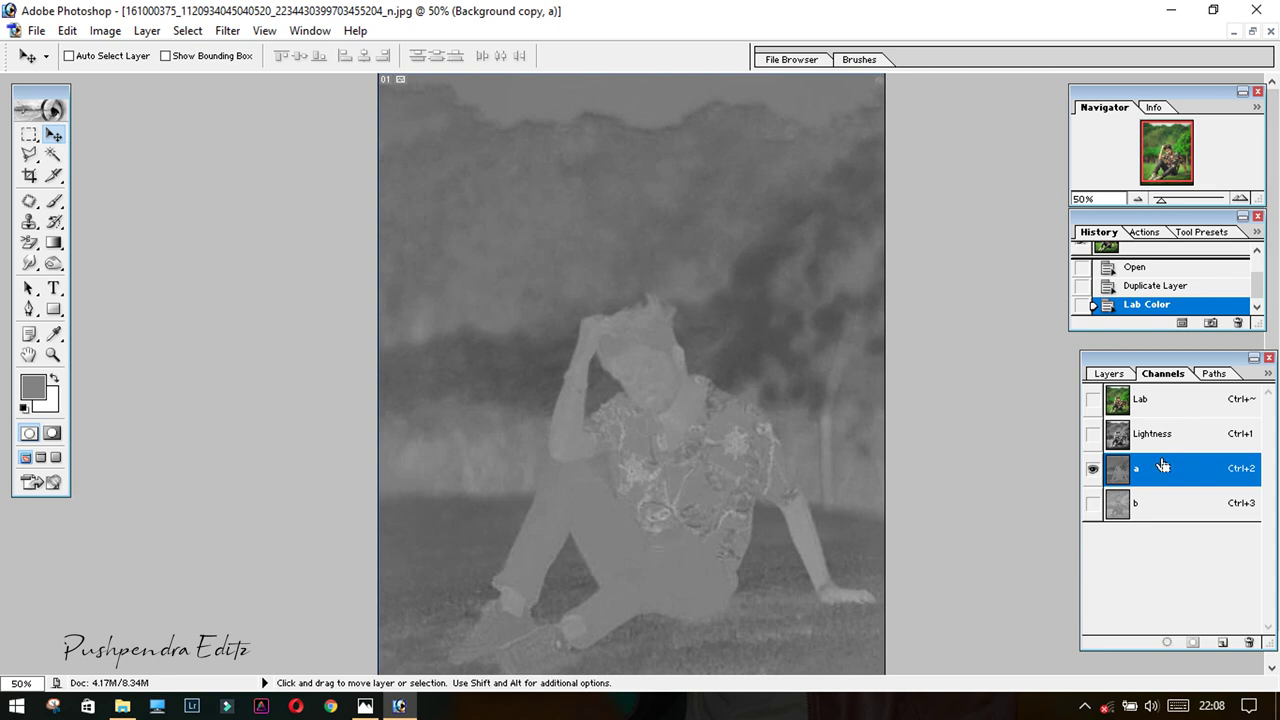
key("ctrl+a")
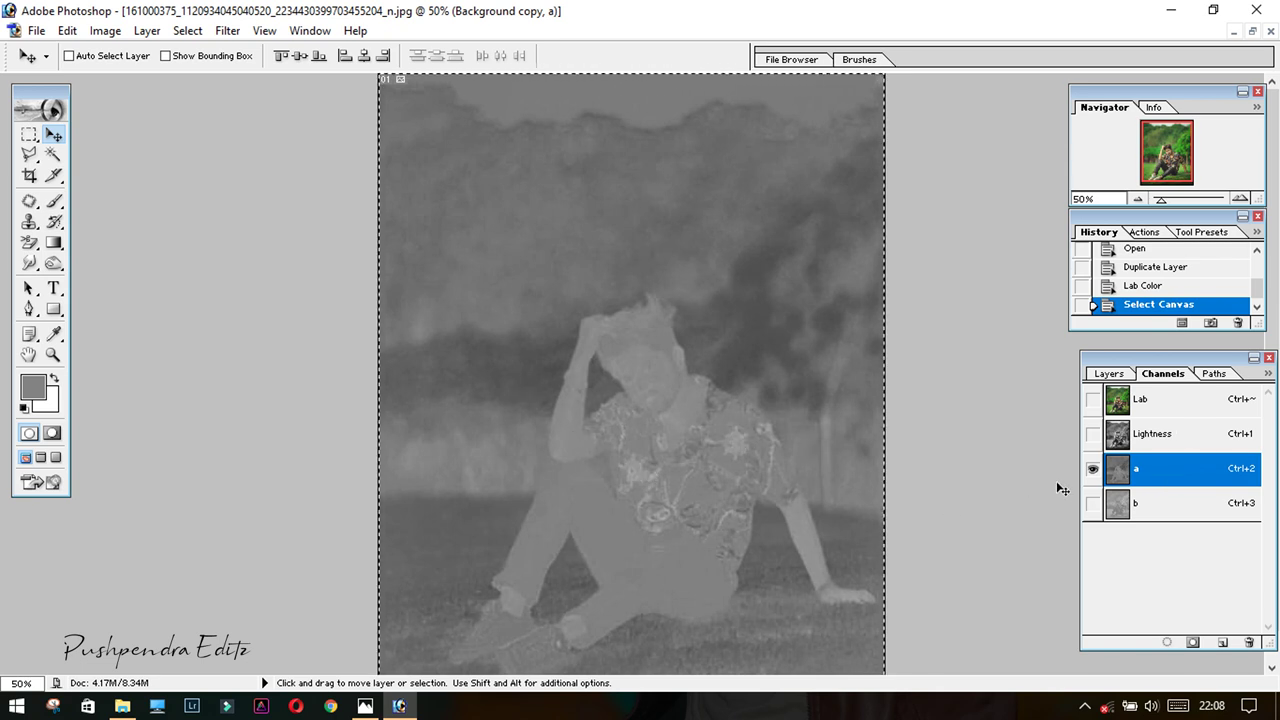
left_click(1142, 503)
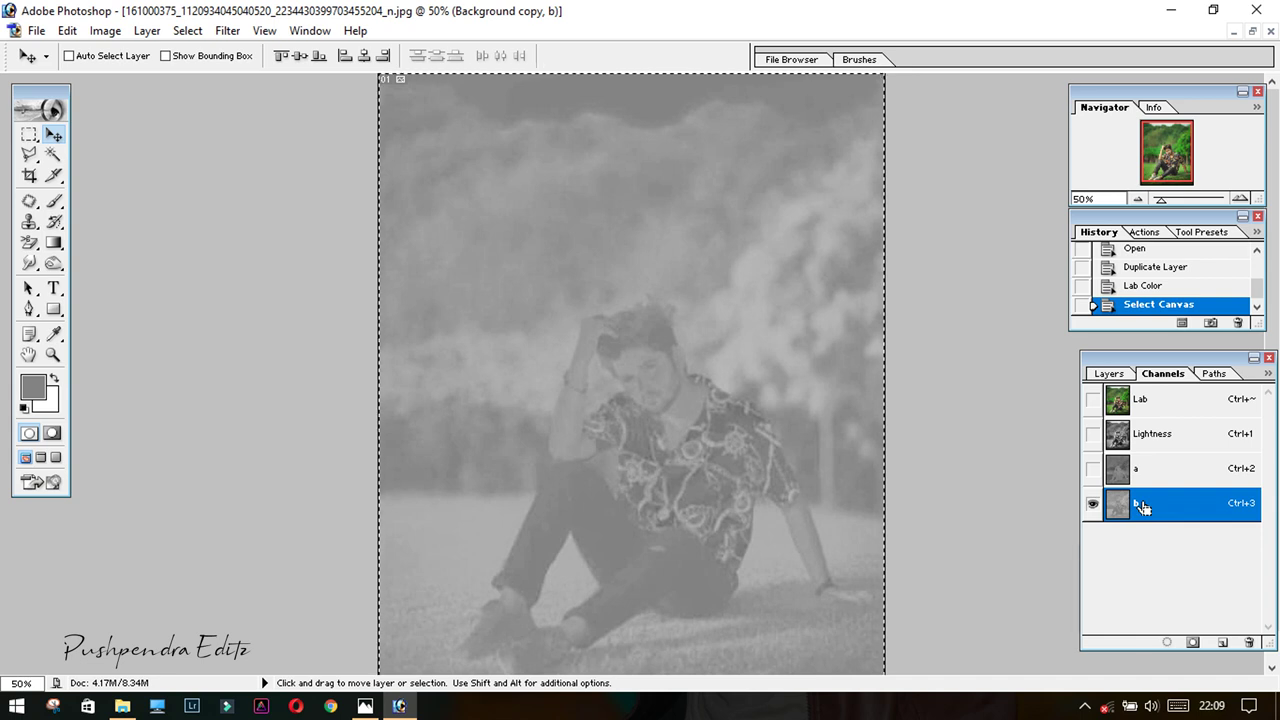
key("ctrl+v")
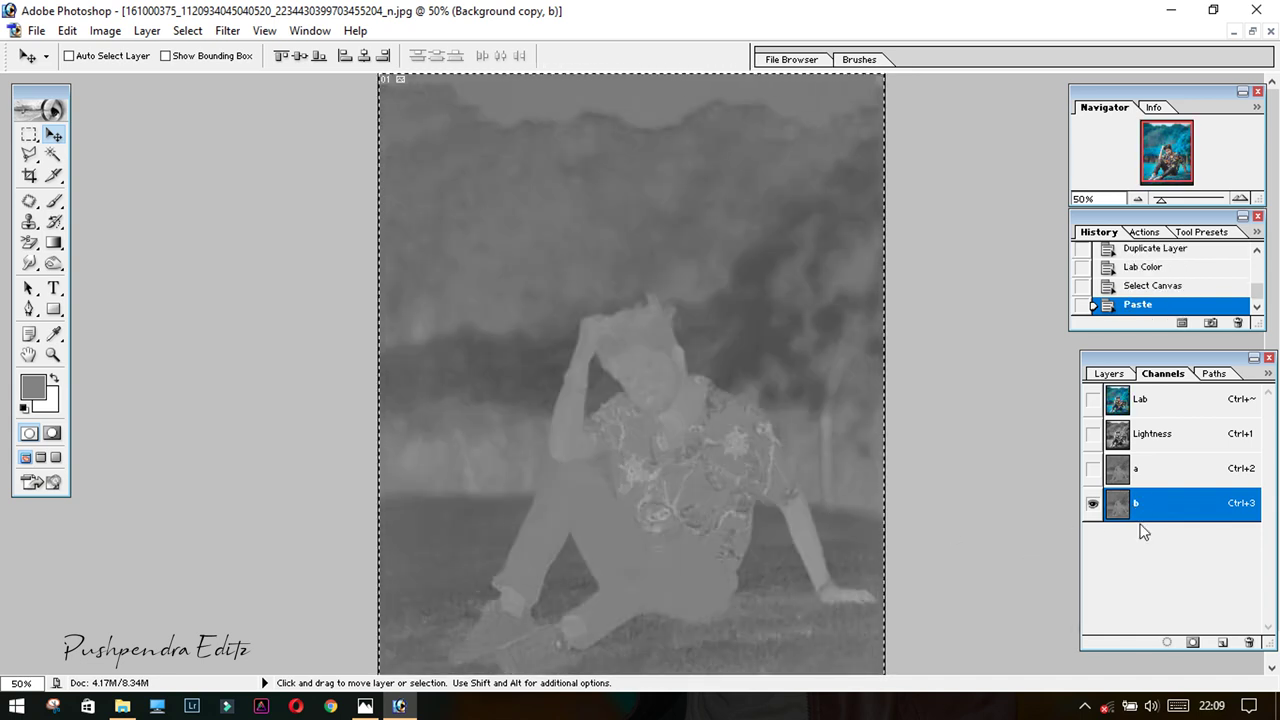
Return to the Lab composite and Layers, and bring up the reference photo.
left_click(1163, 402)
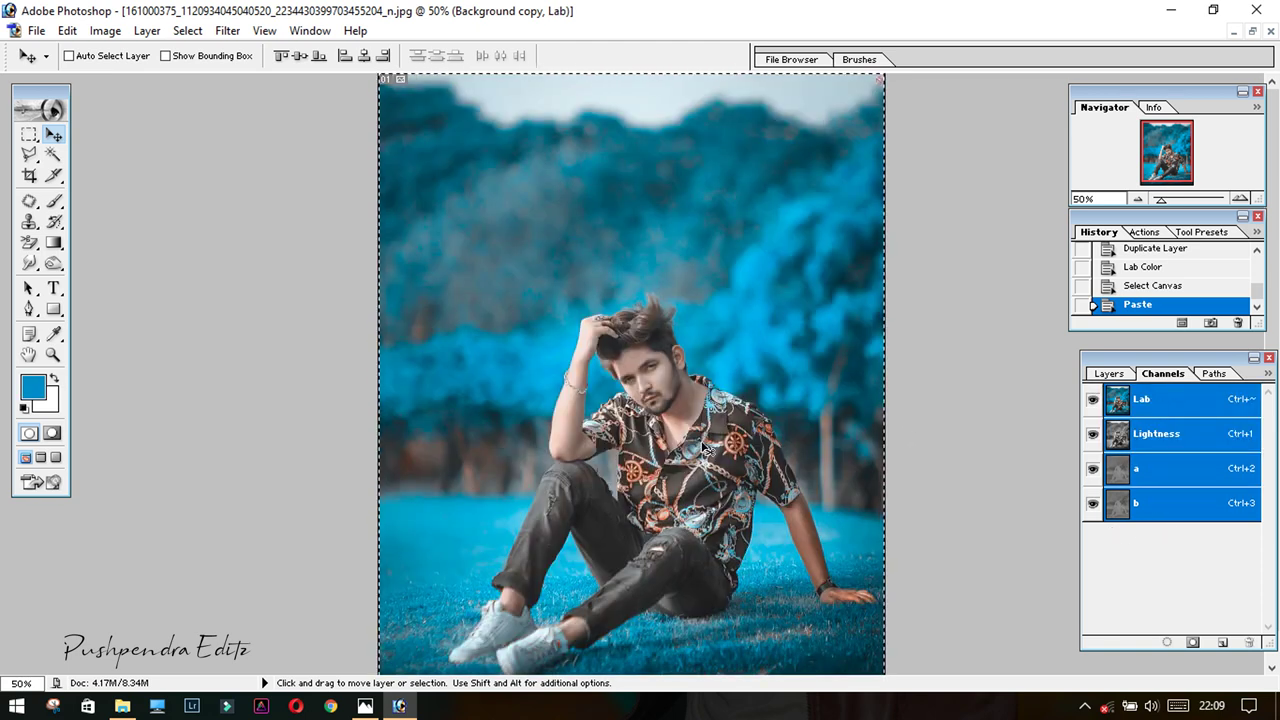
key("shift+Up")
key("shift+Up")
key("shift+Up")
key("shift+Up")
key("shift+Up")
key("shift+Up")
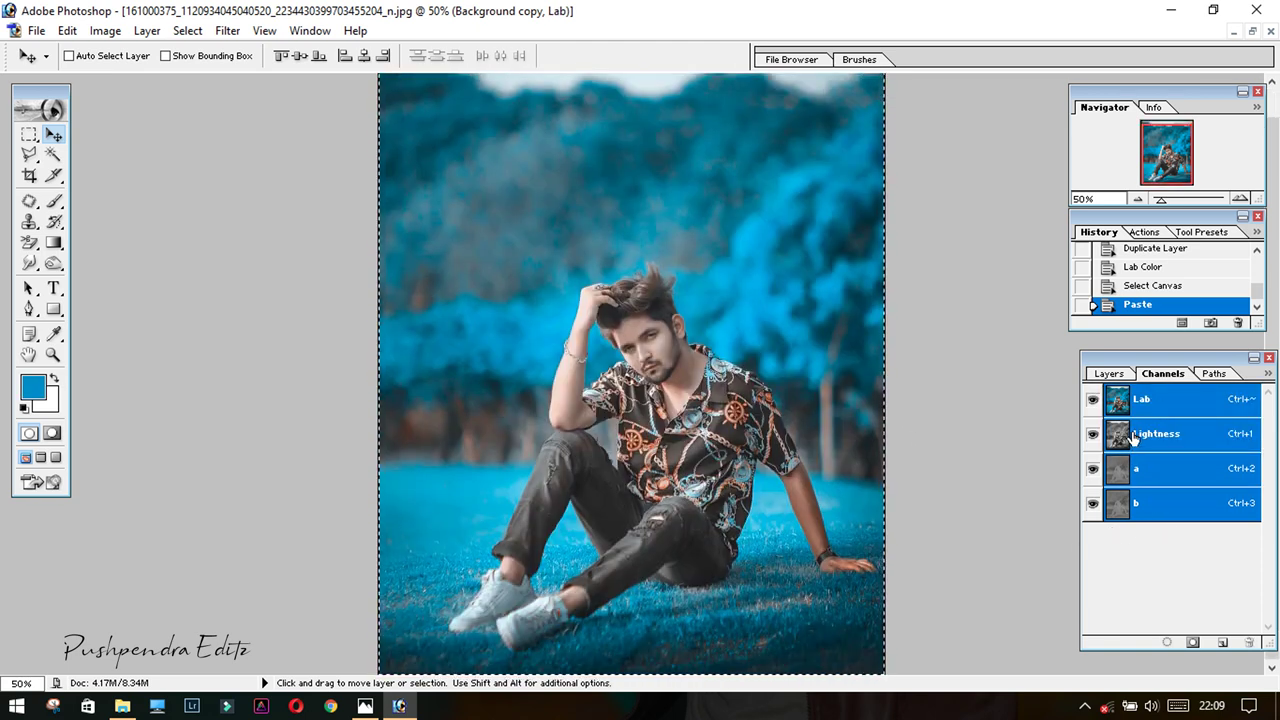
left_click(1110, 375)
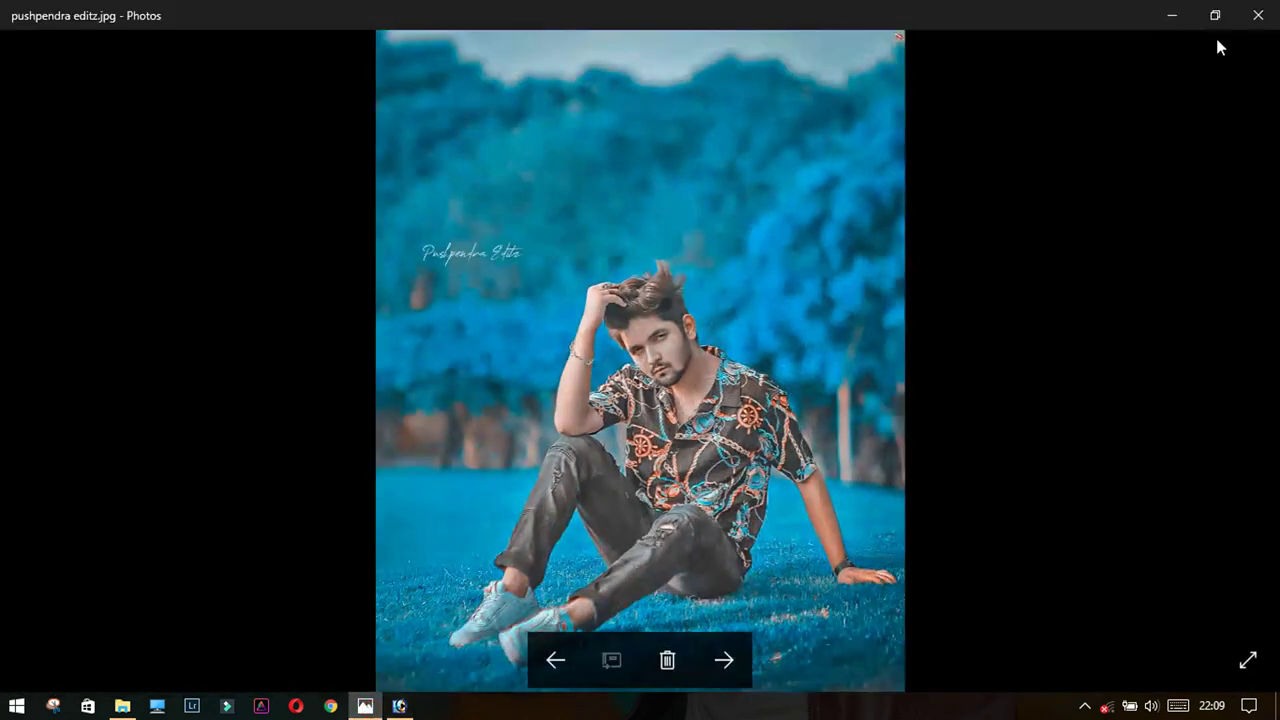
left_click(1215, 16)
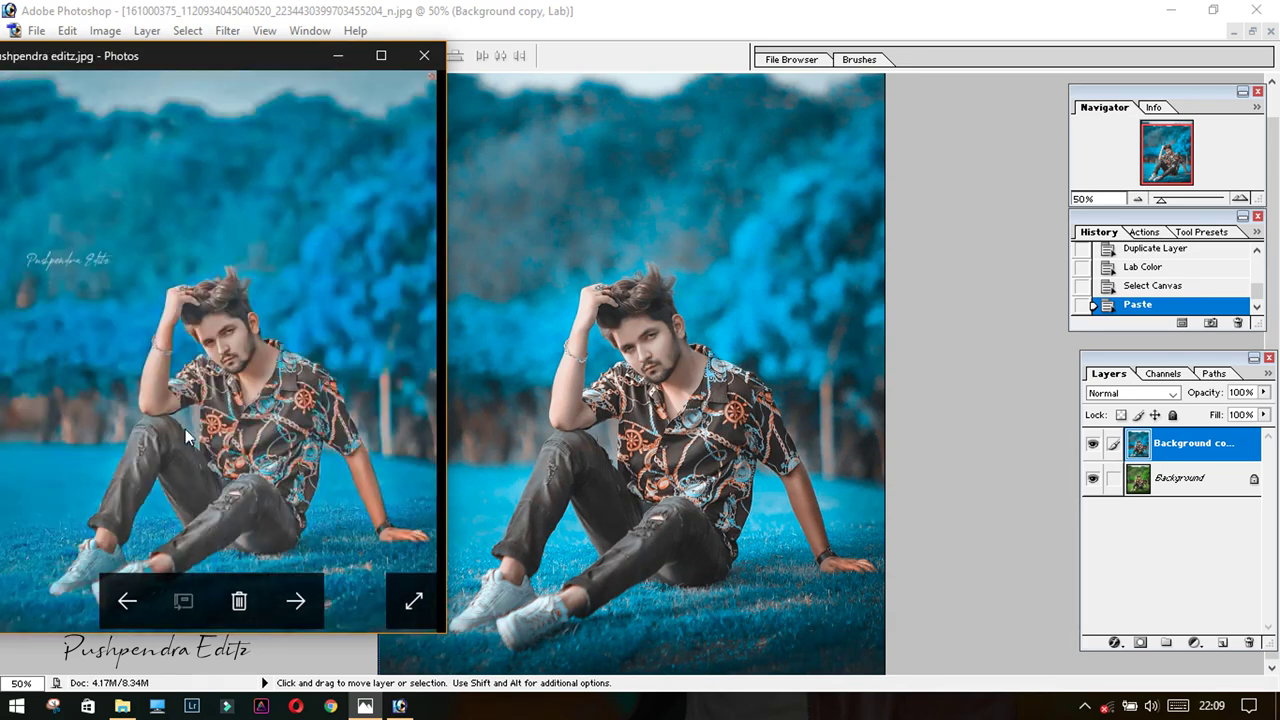
Hide the reference photo and deselect the pasted teal-blue image.
left_click(330, 56)
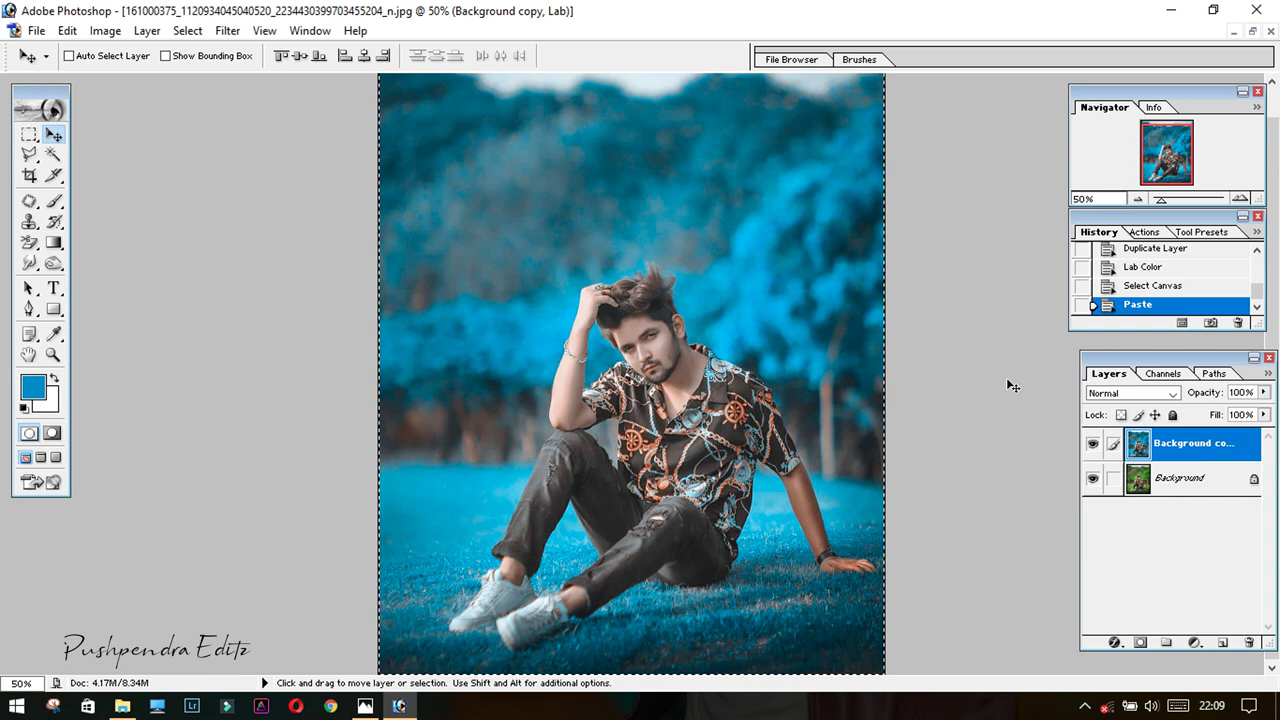
key("ctrl+d")
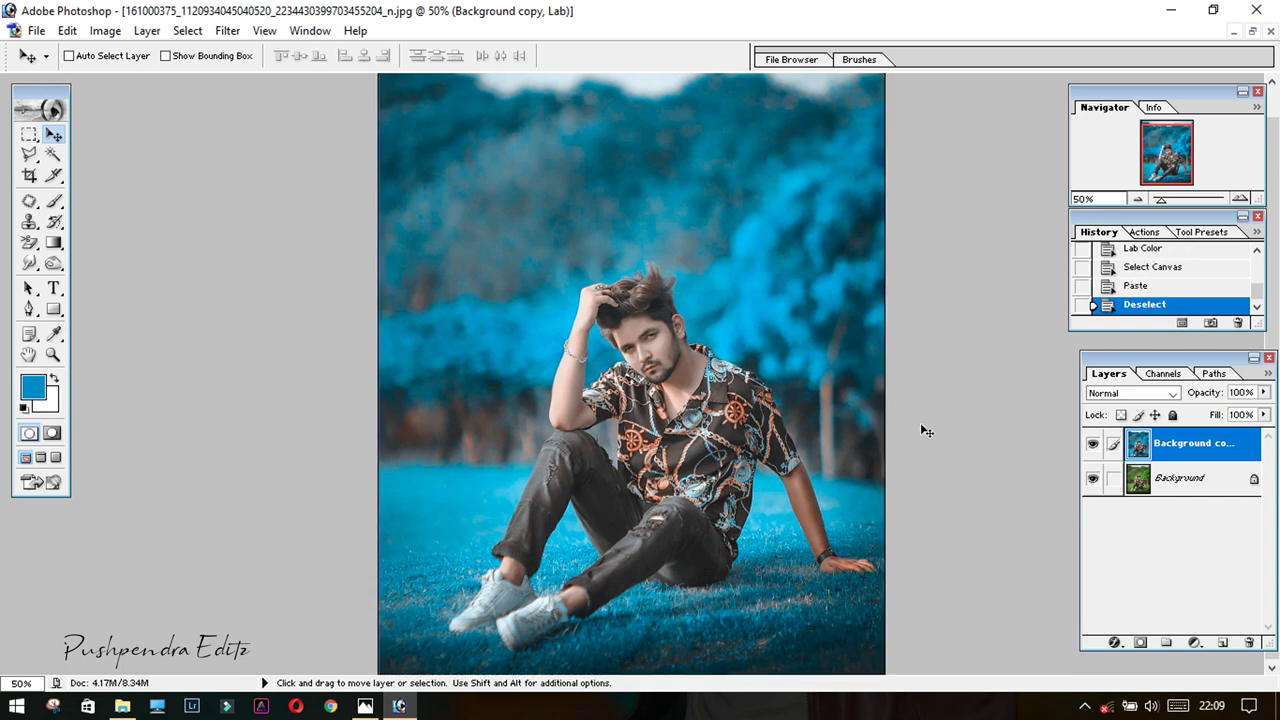
Convert the image back to RGB Color, keeping both layers unflattened.
left_click(105, 30)
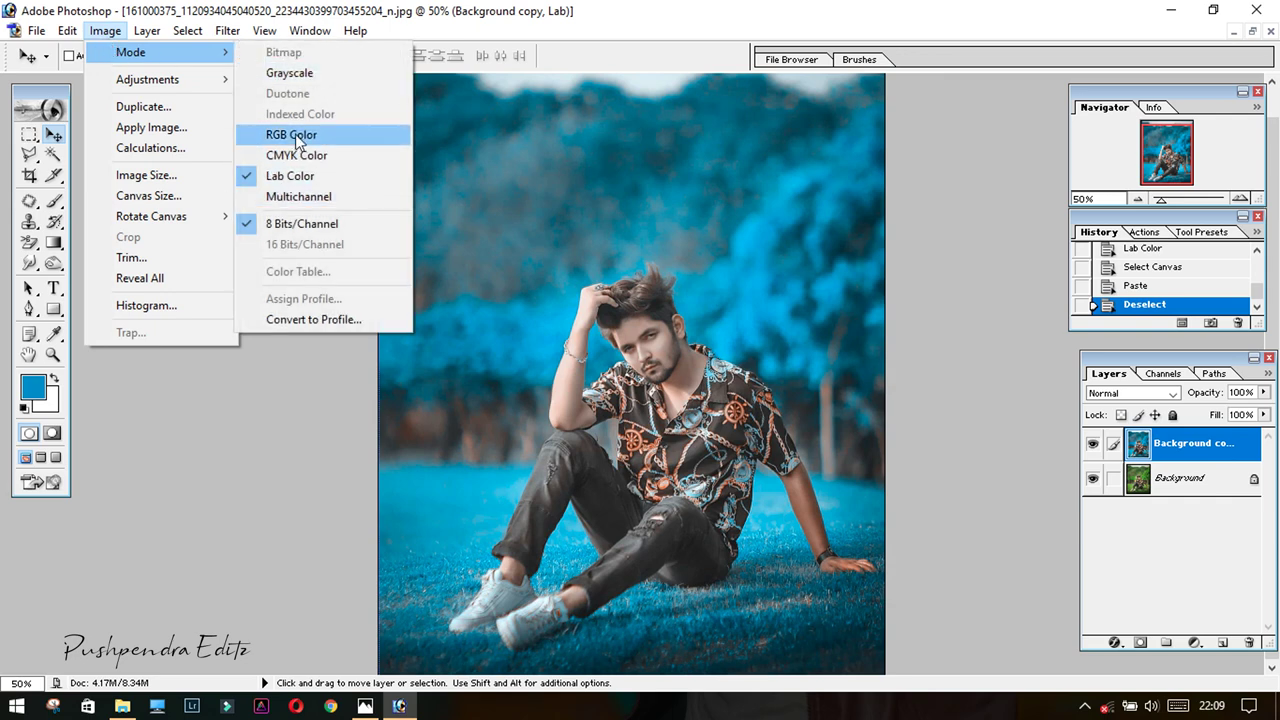
left_click(318, 136)
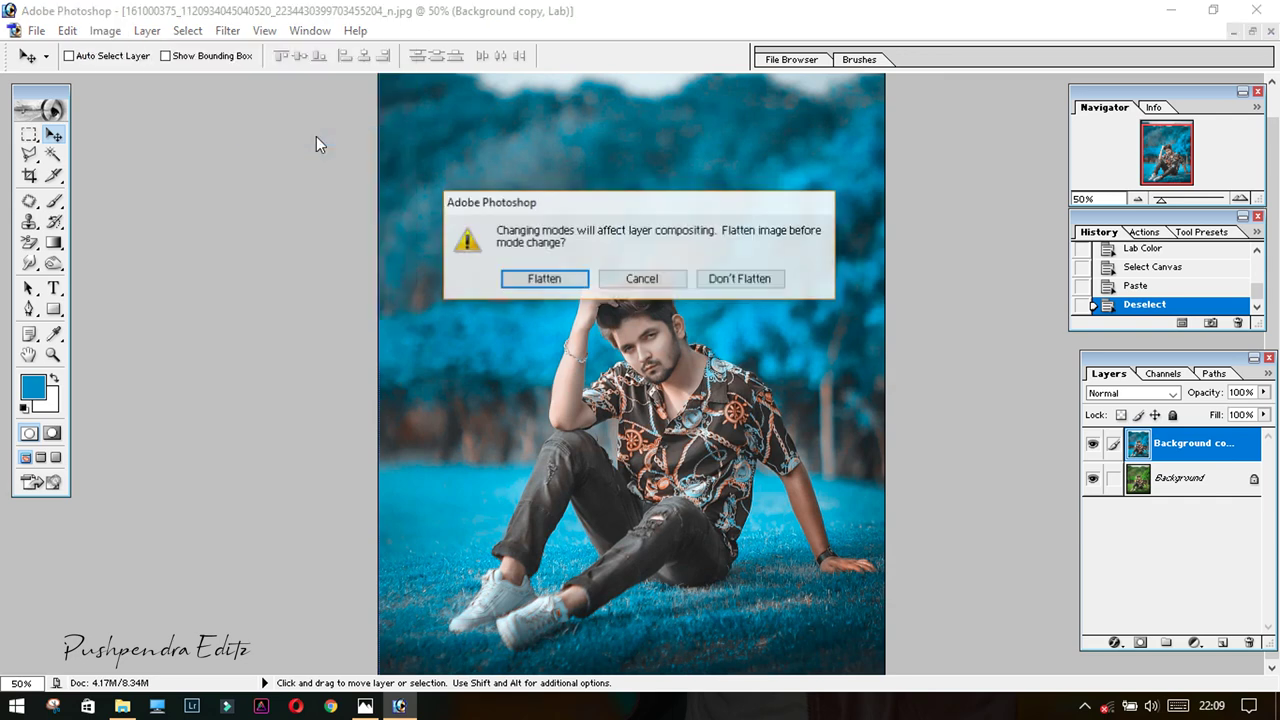
left_click(740, 279)
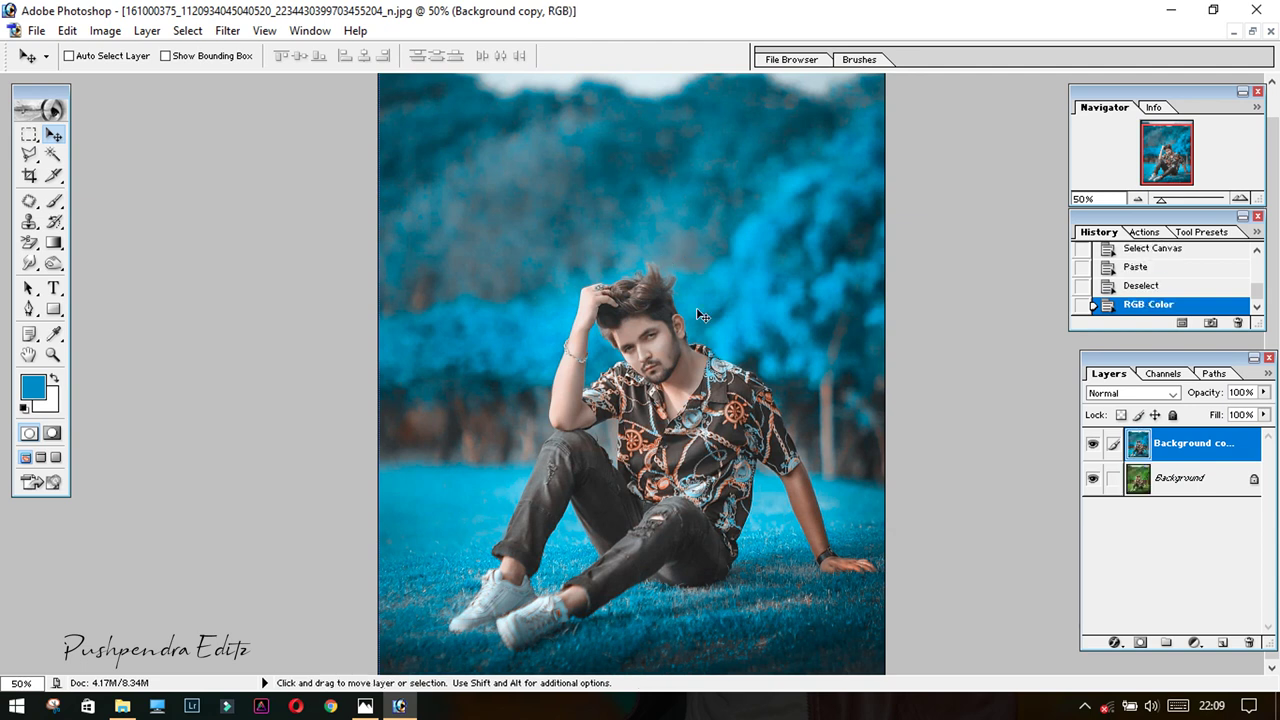
left_click(1192, 641)
left_click(1145, 429)
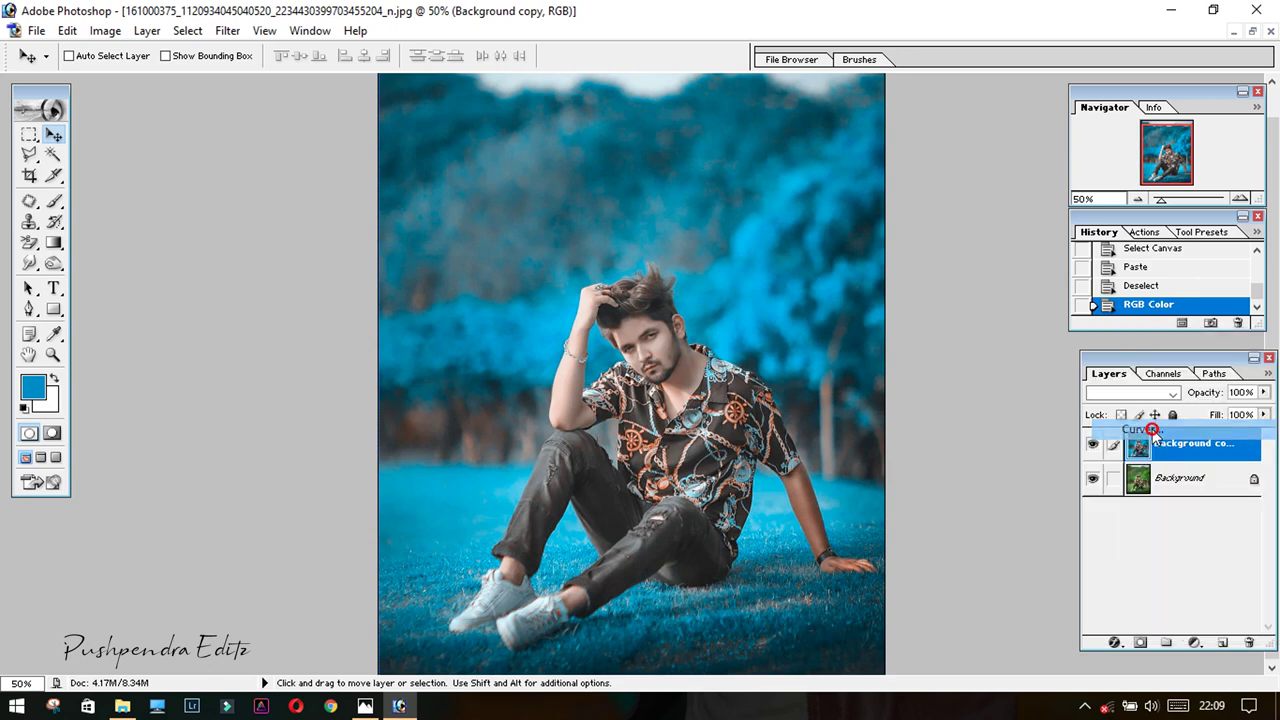
Shape Curves 1: lift the black point slightly, tweak midtones, lower the white point.
left_click_drag(50, 296, 51, 291)
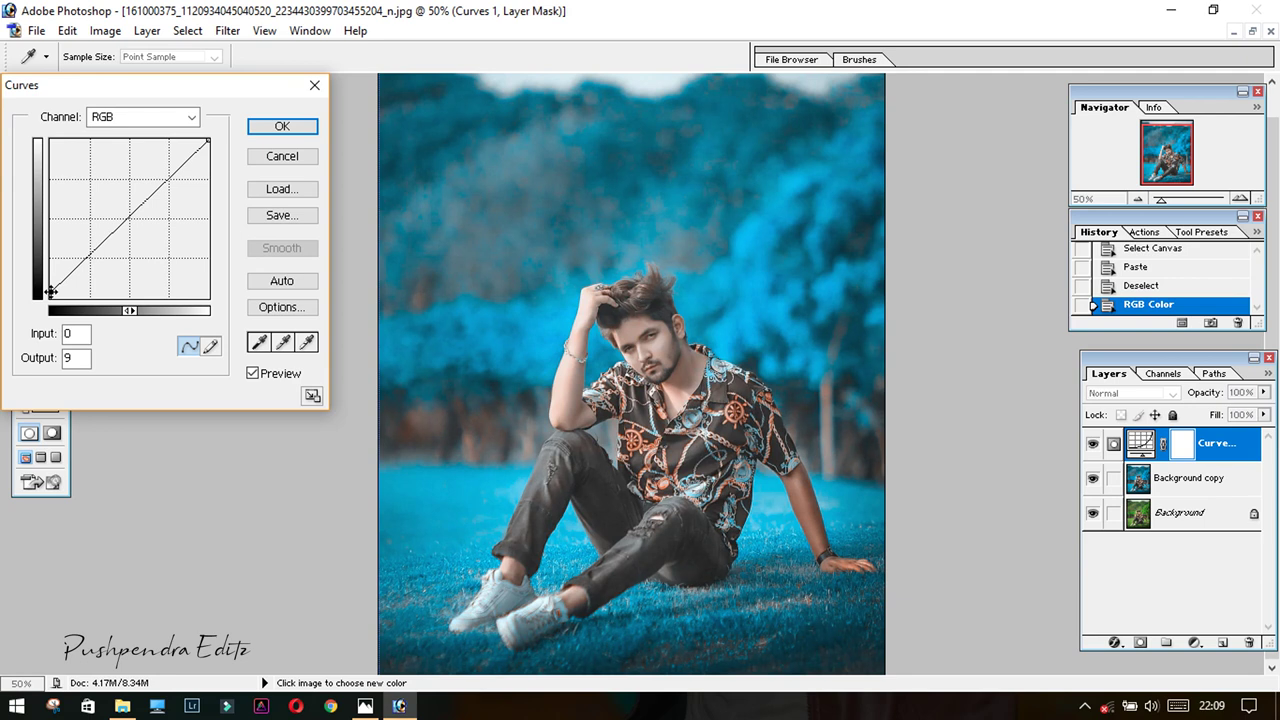
left_click(126, 218)
left_click_drag(127, 218, 128, 223)
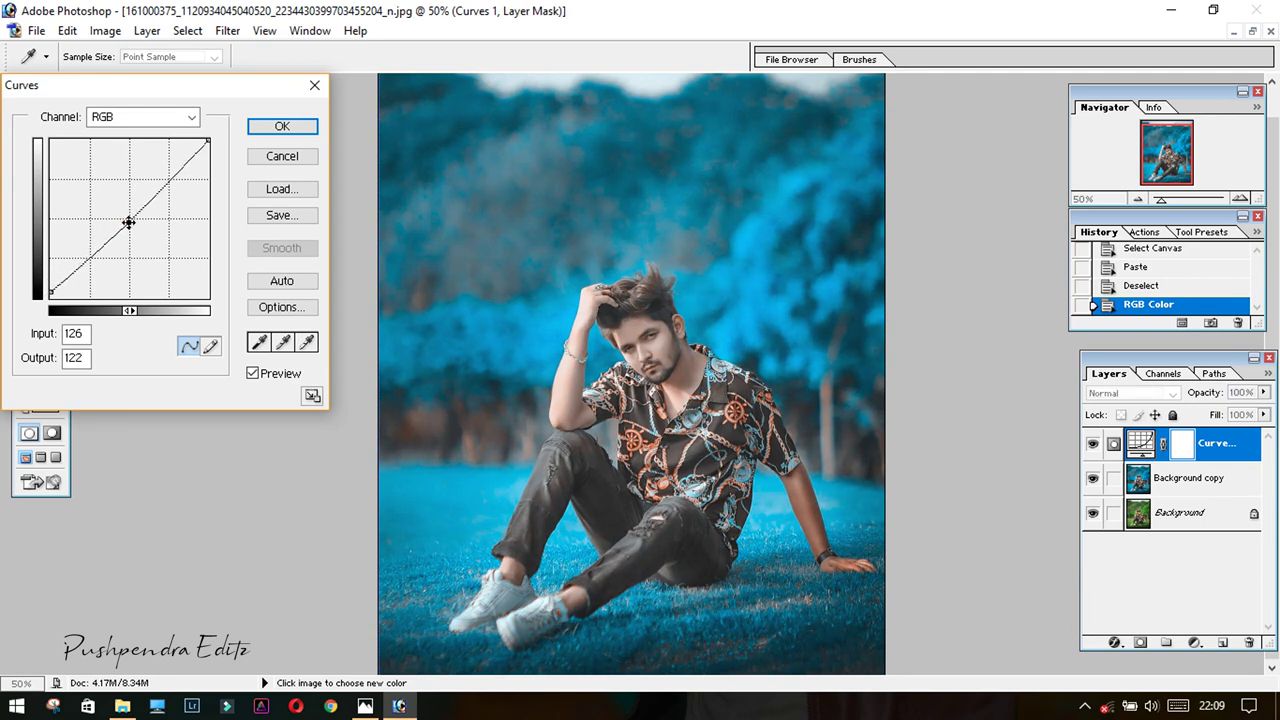
left_click_drag(128, 223, 128, 220)
left_click_drag(208, 141, 205, 148)
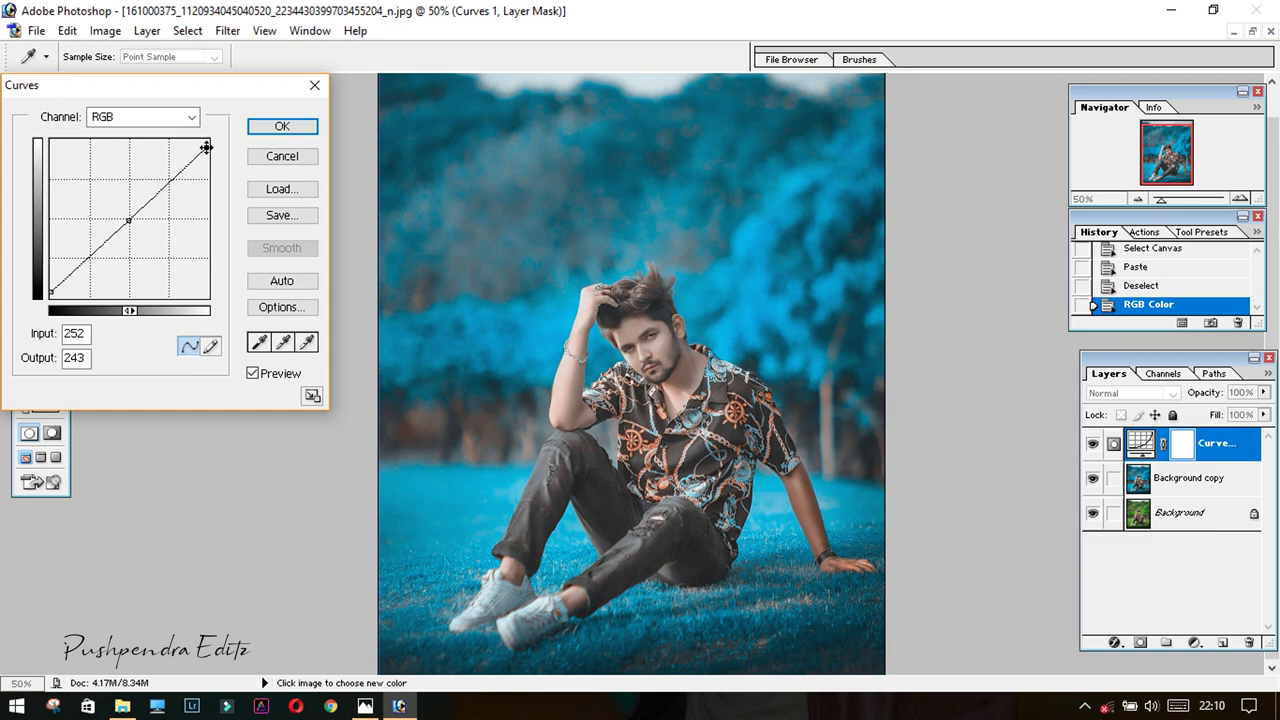
left_click(280, 126)
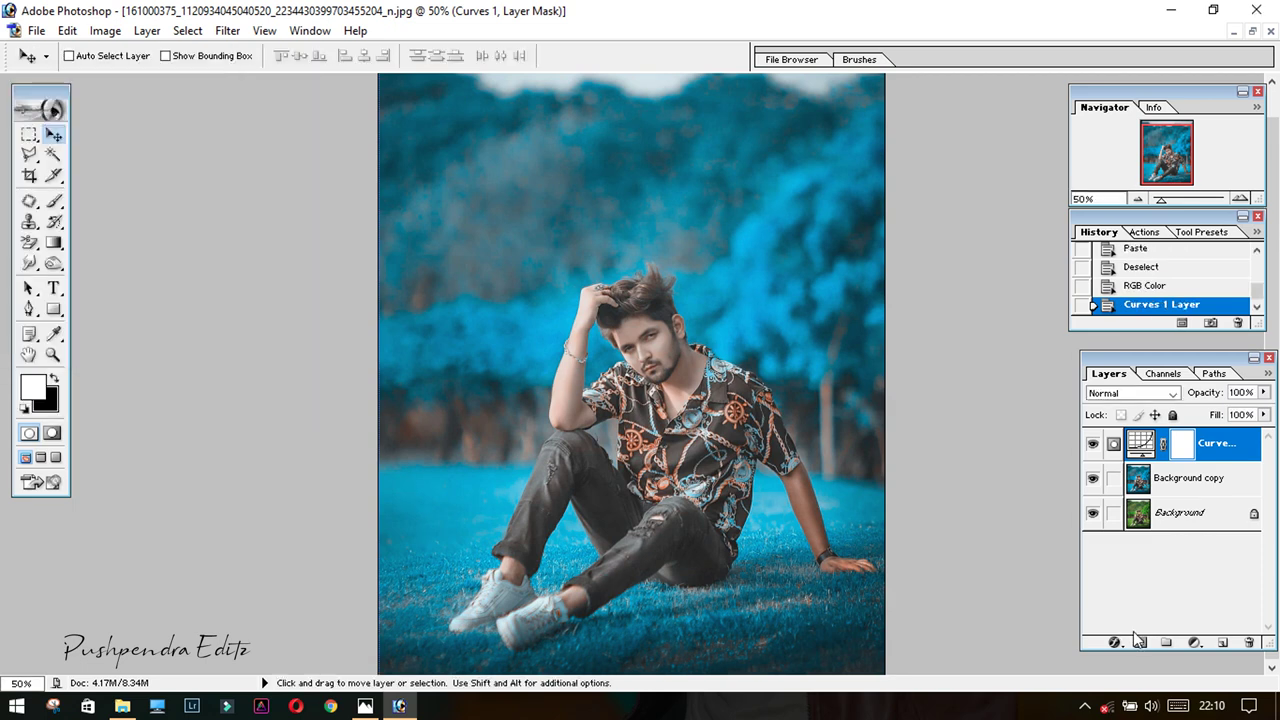
left_click(1194, 642)
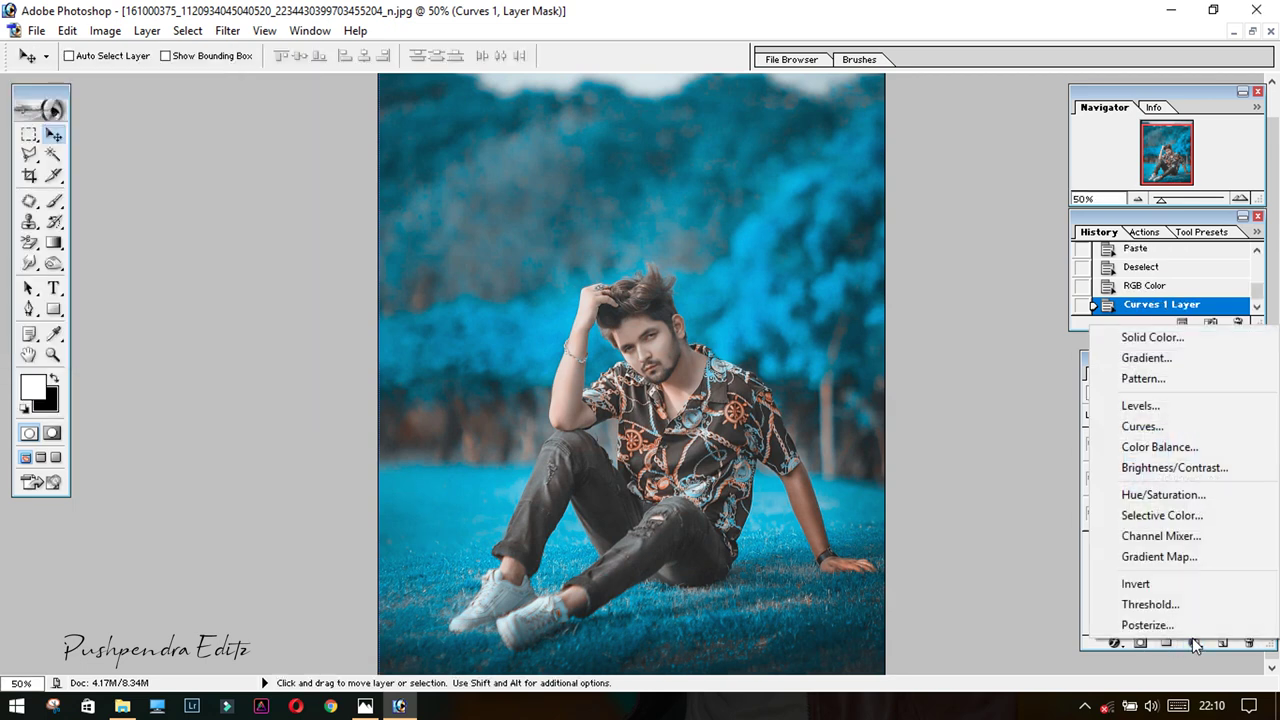
Add Levels 1 with input levels 9, 1.08, 255 and output levels 6 to 242.
left_click(1150, 405)
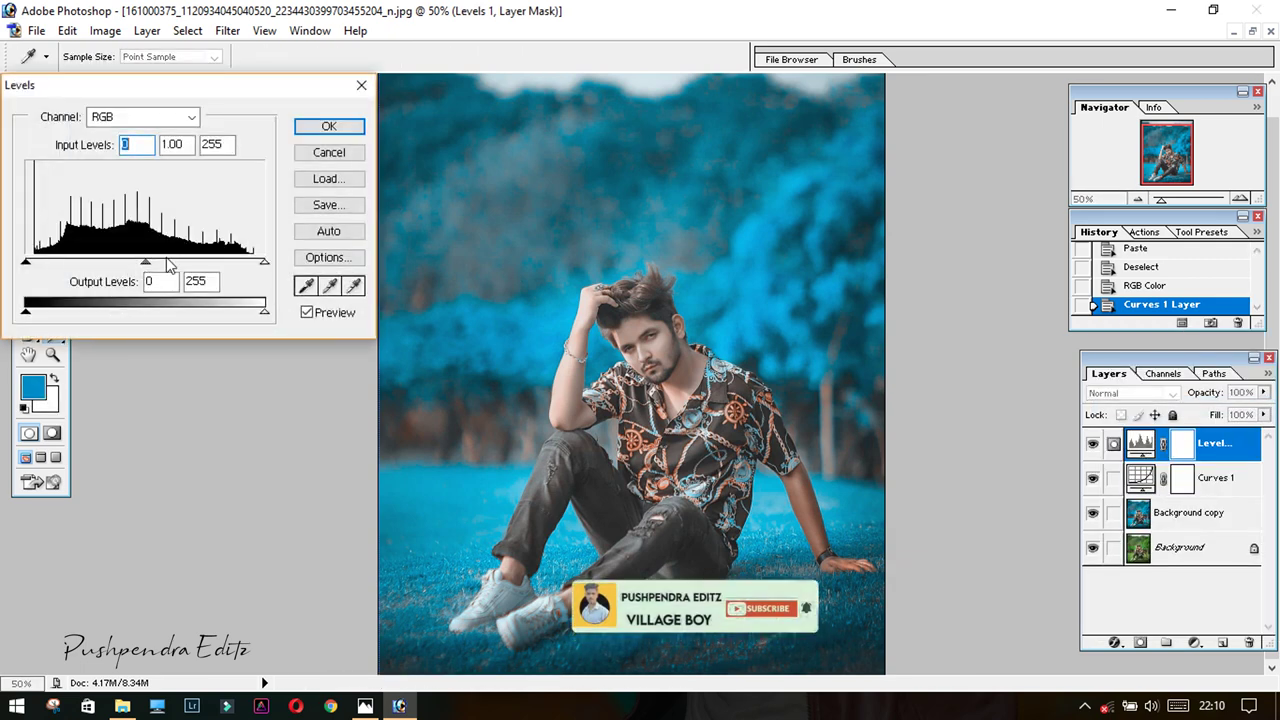
left_click_drag(146, 263, 143, 263)
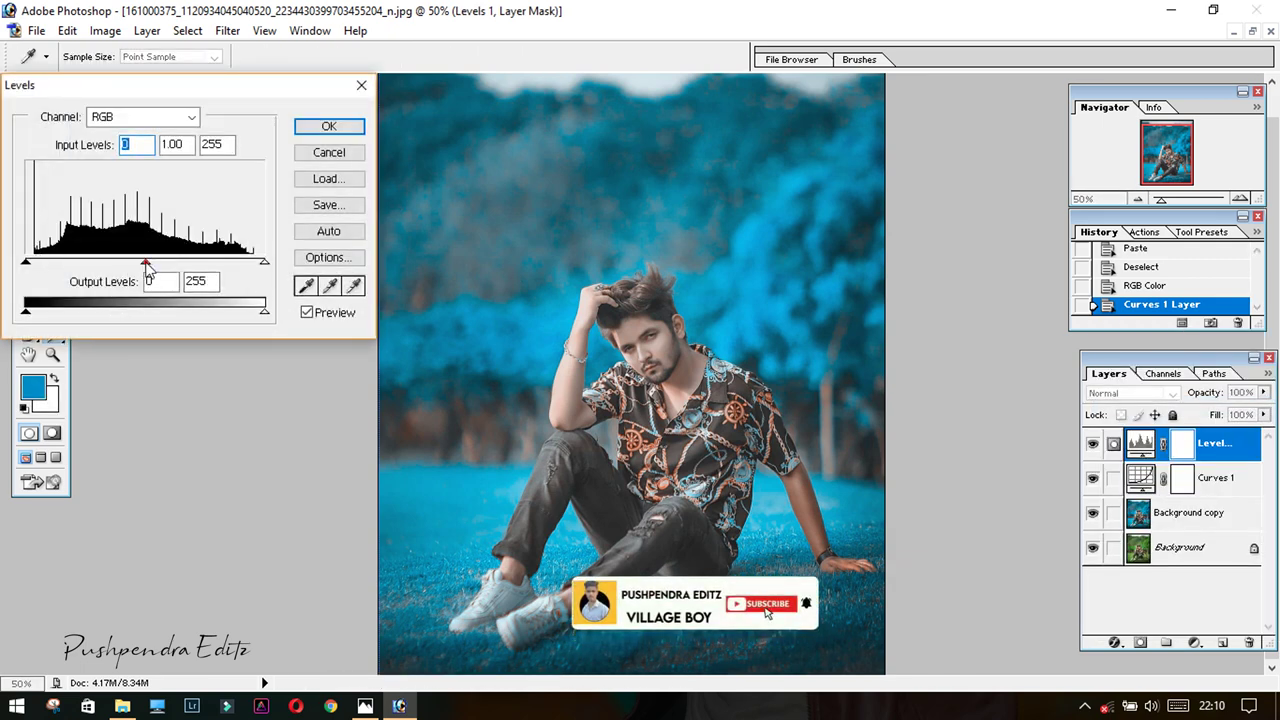
left_click_drag(141, 263, 139, 263)
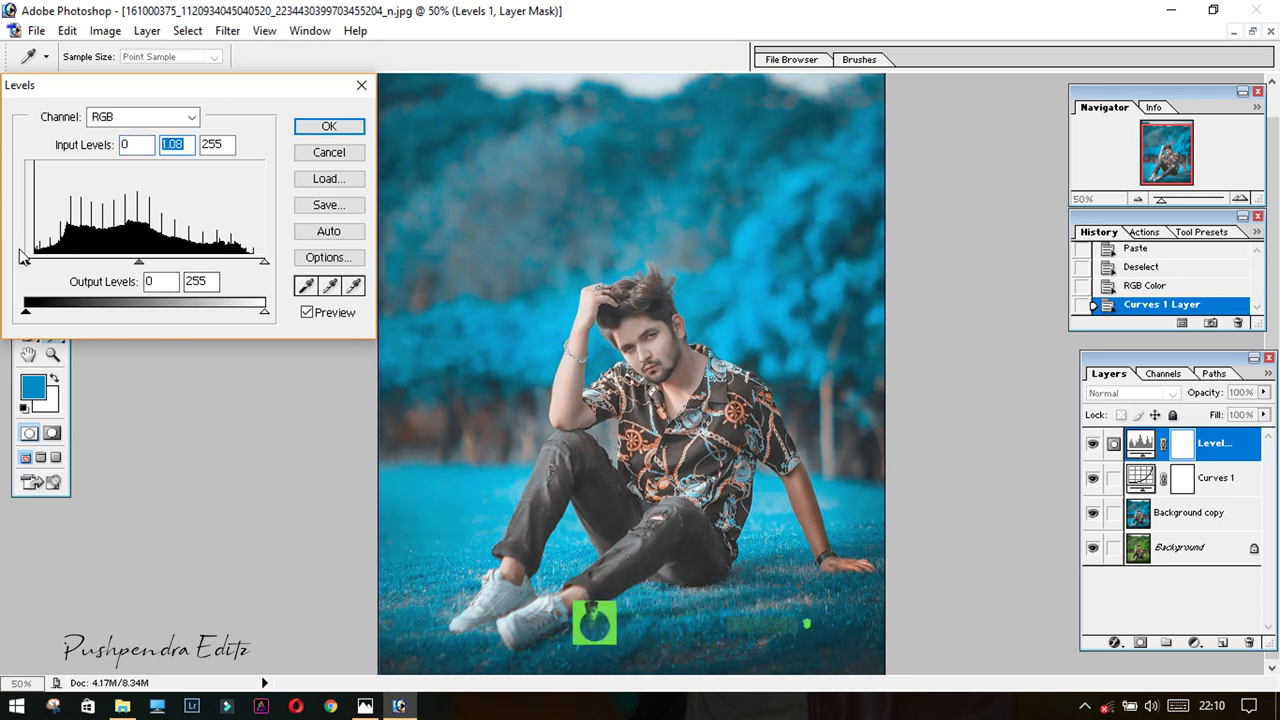
left_click_drag(26, 262, 29, 261)
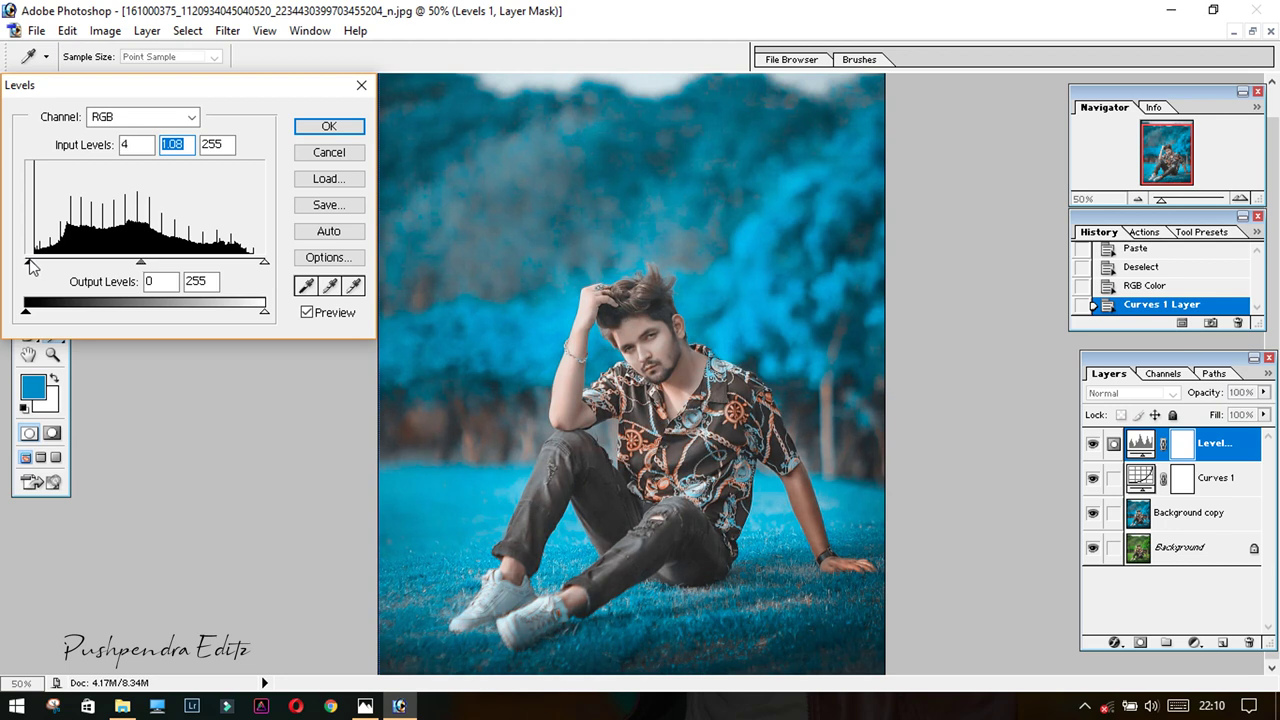
left_click(35, 264)
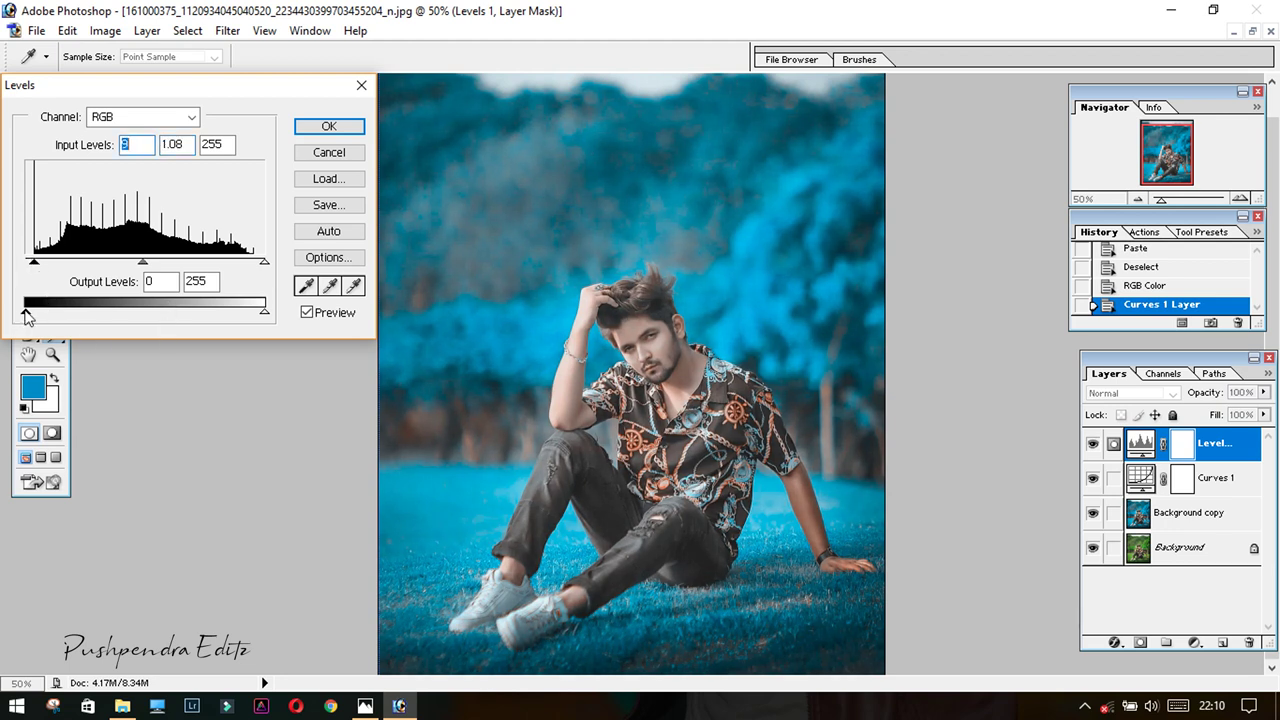
left_click_drag(33, 316, 31, 316)
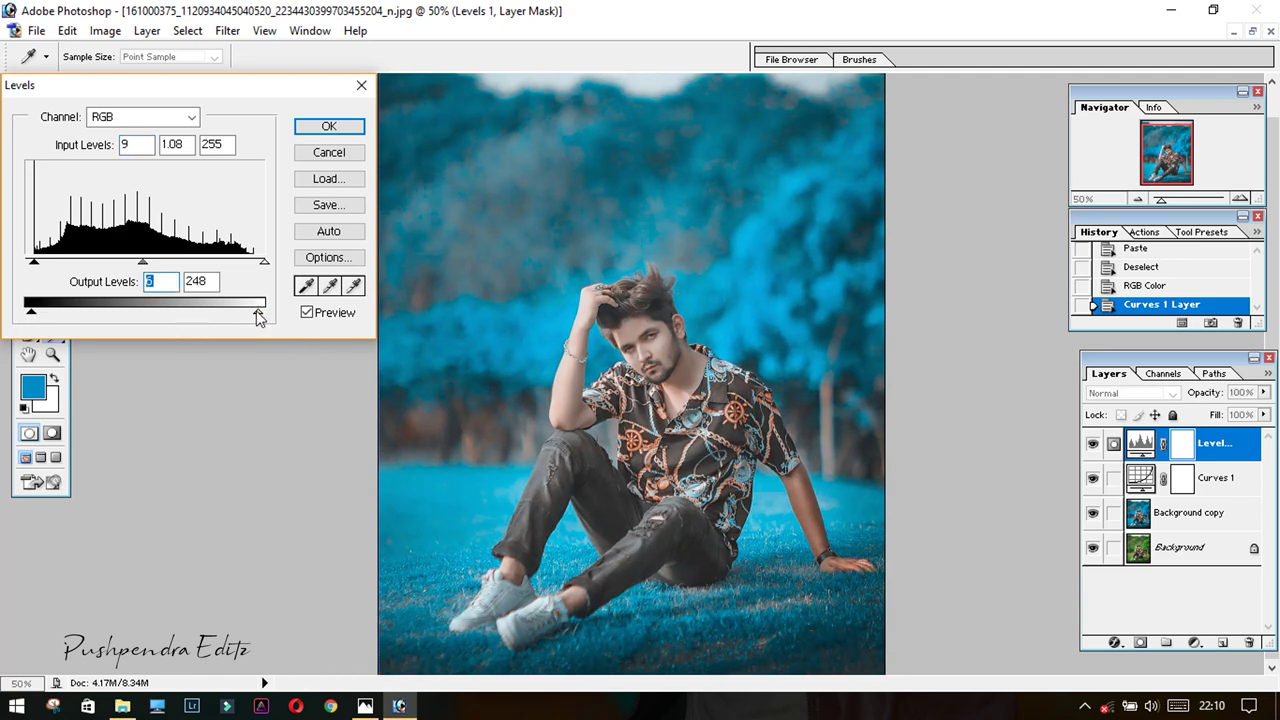
left_click_drag(258, 316, 253, 314)
left_click(310, 127)
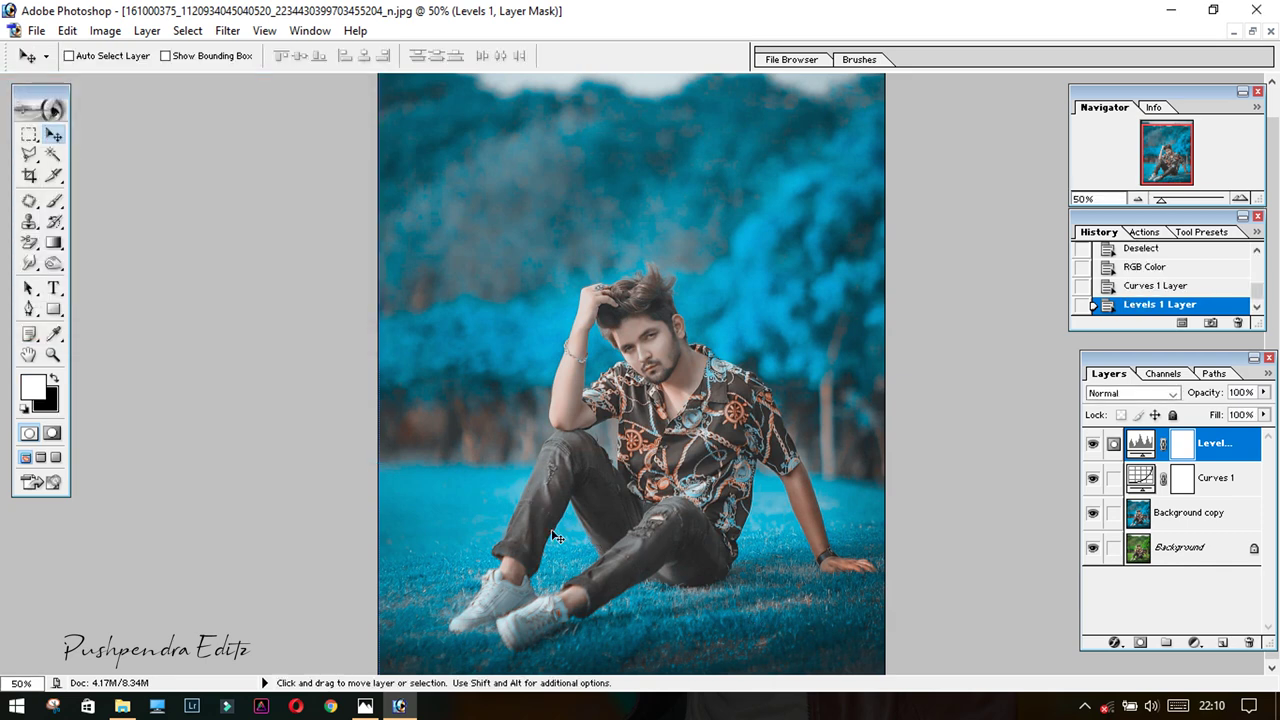
left_click(1195, 642)
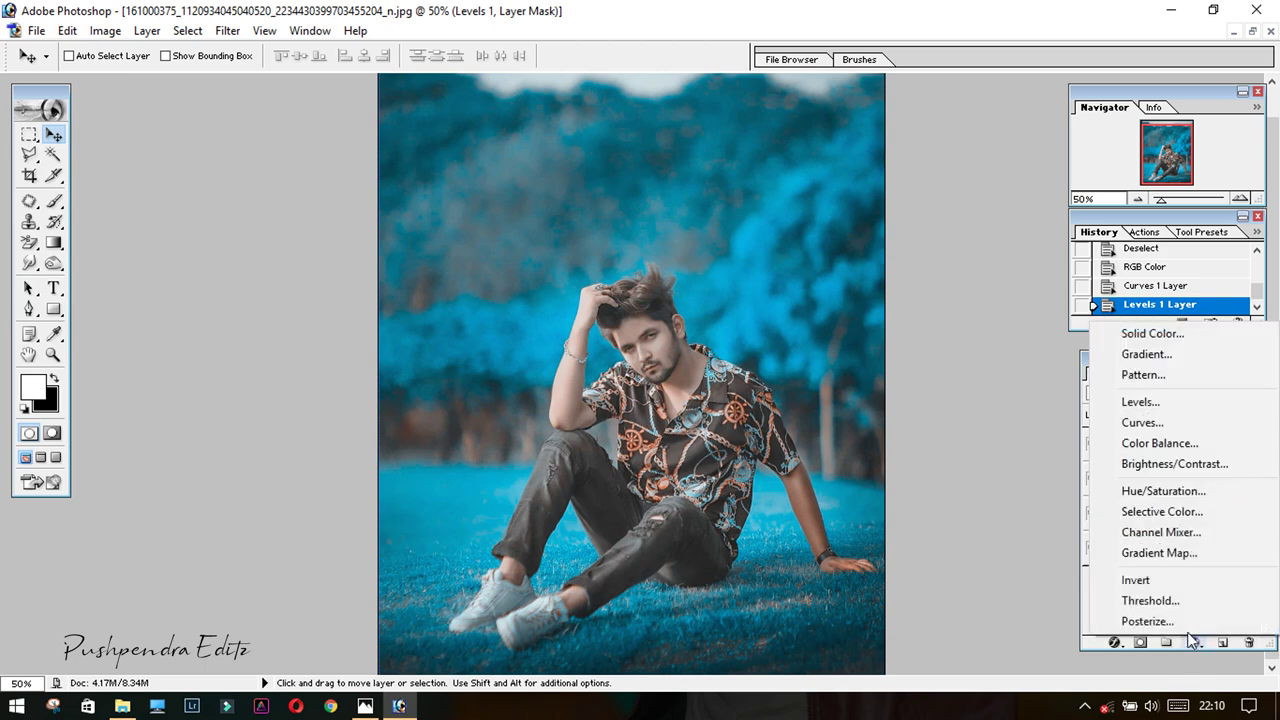
Add Hue/Saturation 1 with saturation at about +25, then view the reference photo.
left_click(1141, 490)
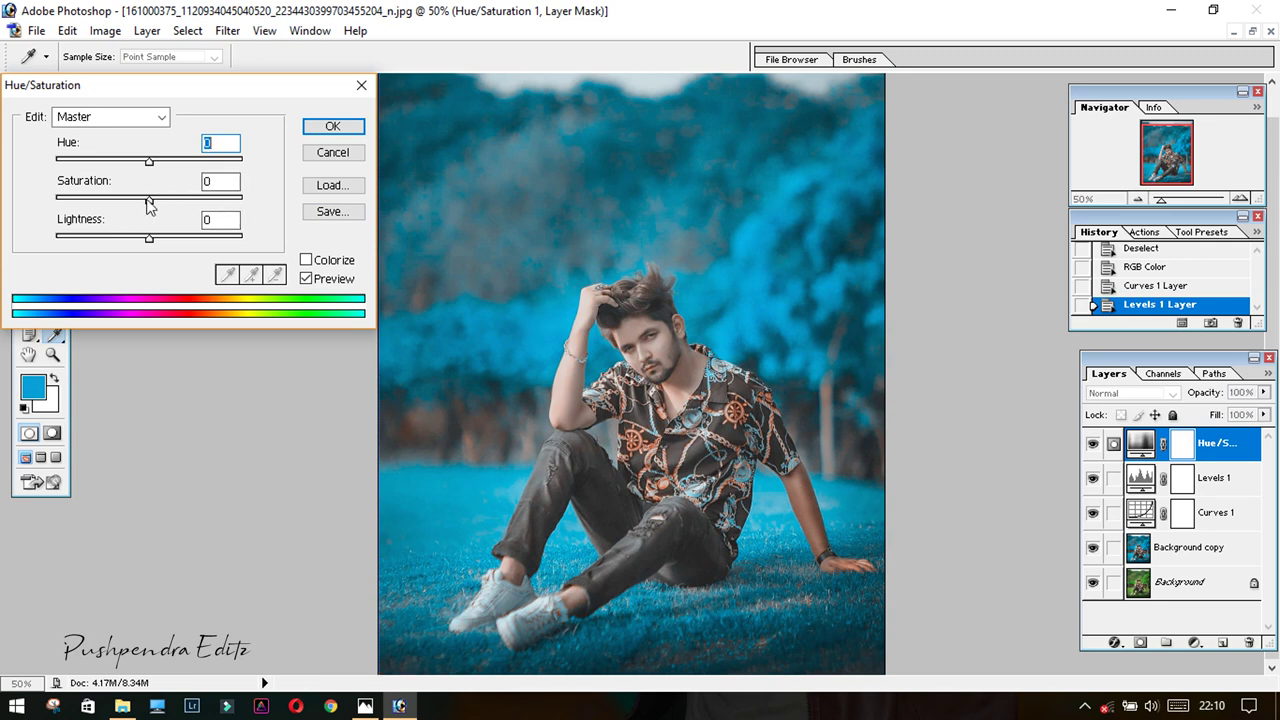
mouse_move(149, 200)
left_mouse_down()
mouse_move(166, 216)
mouse_move(189, 211)
mouse_move(171, 218)
left_mouse_up()
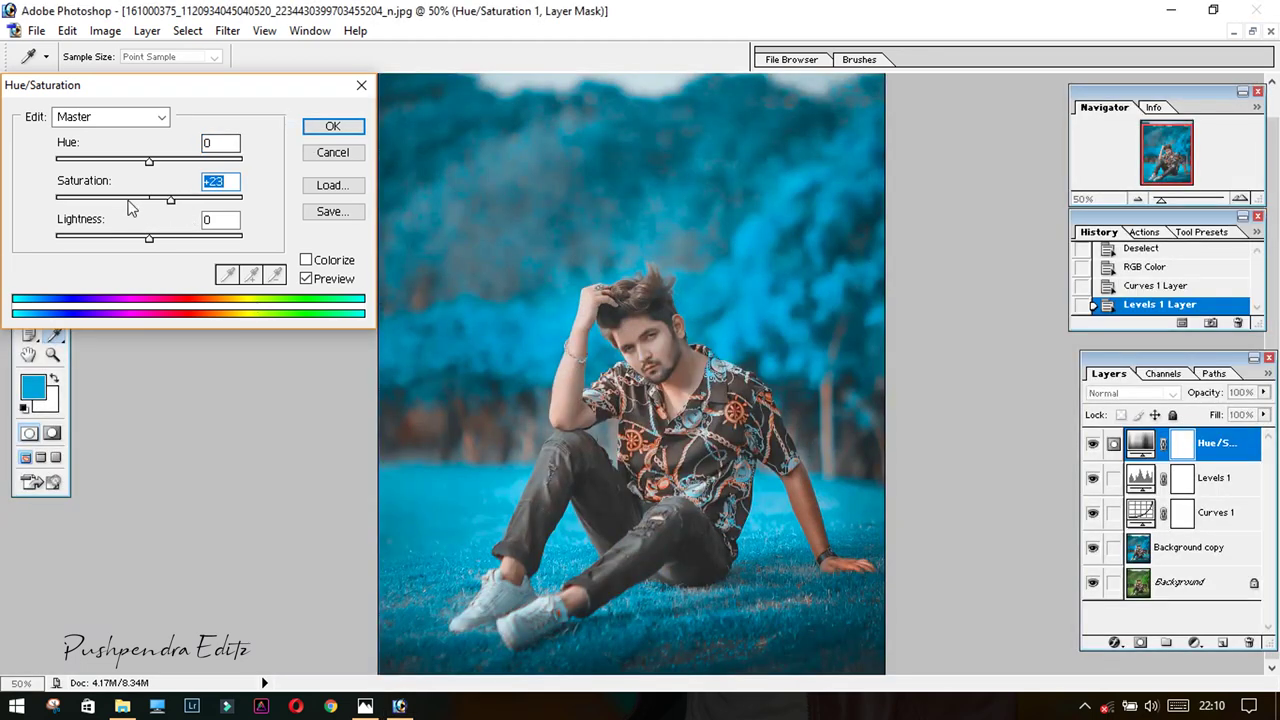
left_click_drag(168, 197, 173, 198)
left_click(321, 132)
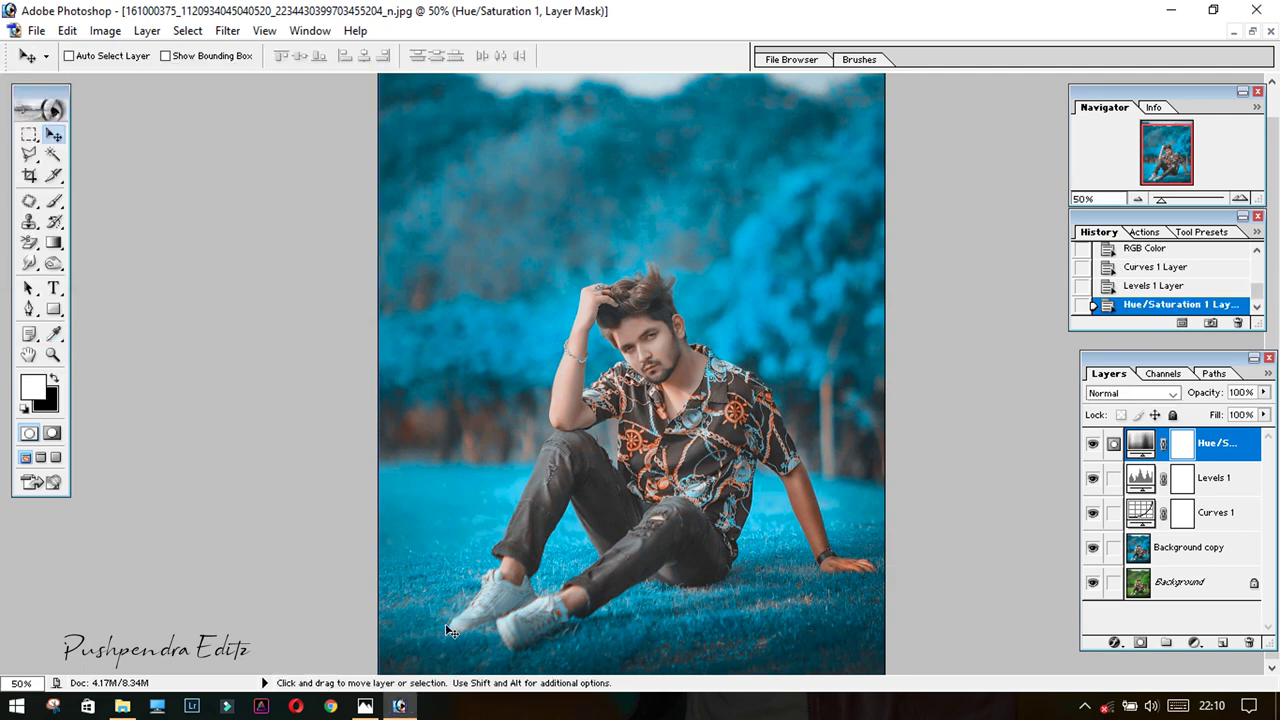
left_click(365, 705)
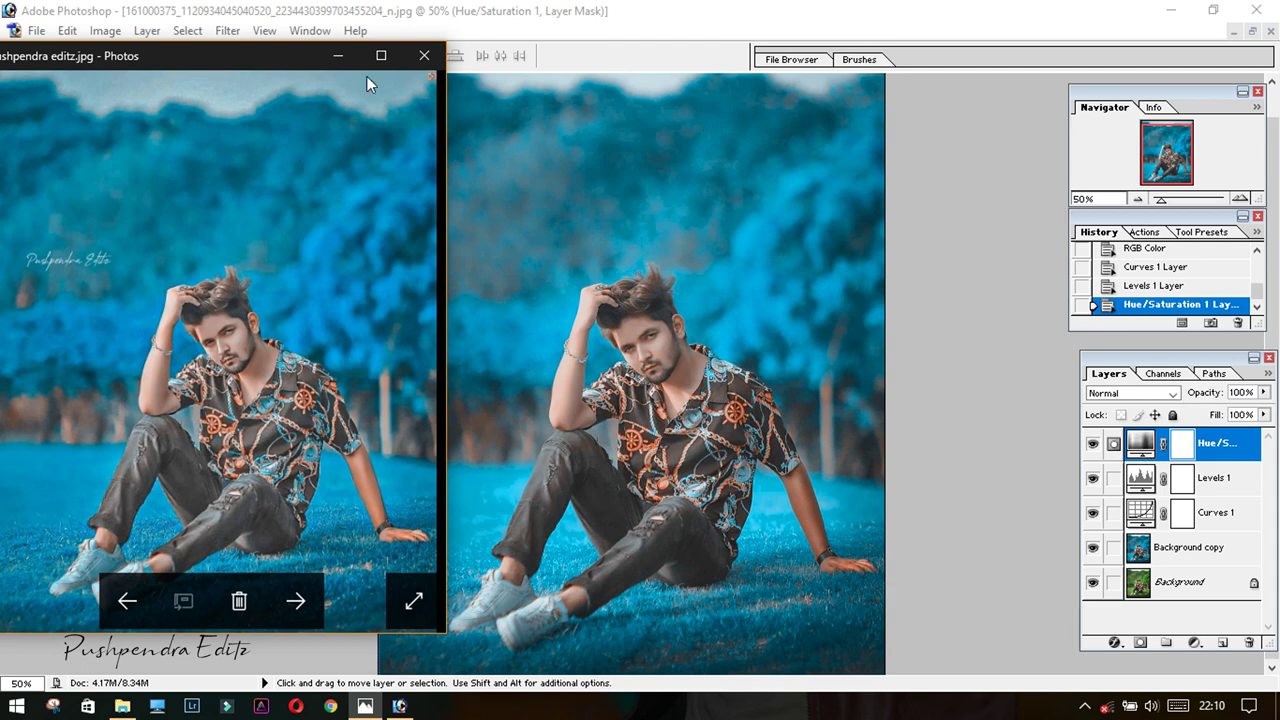
Hide the reference, reapply Topaz Adjust 5 with Ctrl+F, and stamp visible layers.
left_click(339, 57)
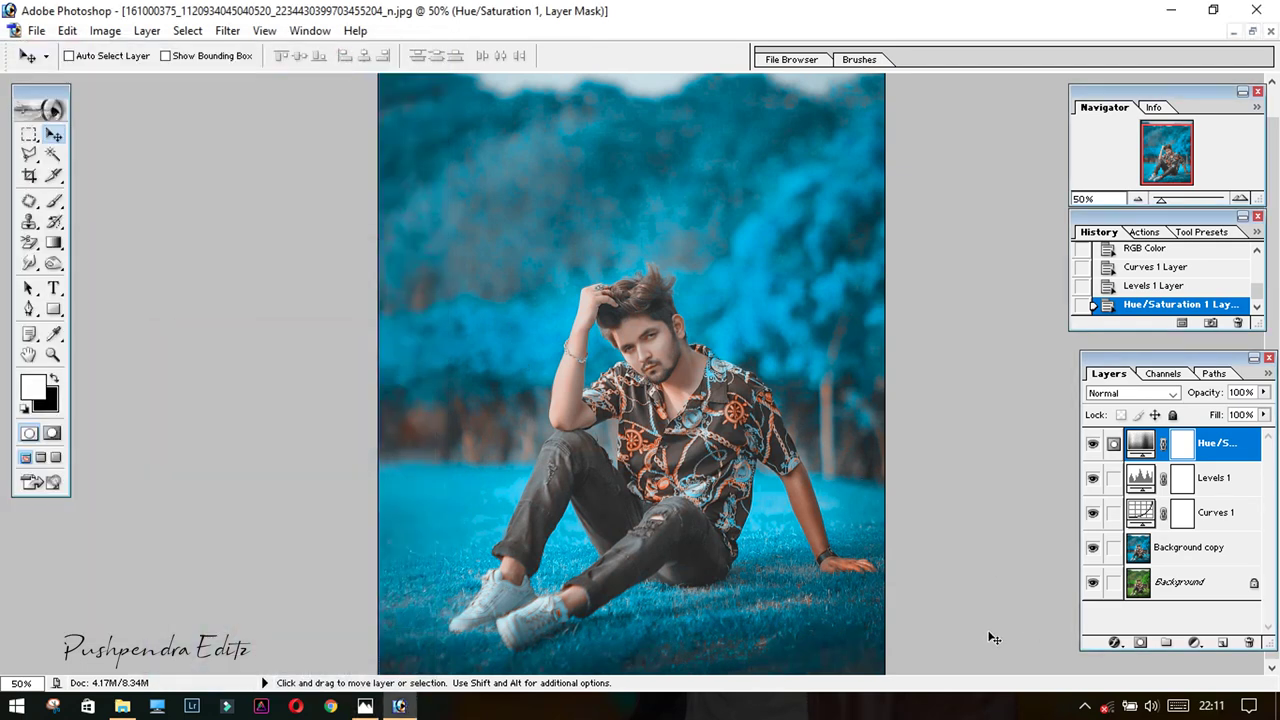
key("ctrl+f")
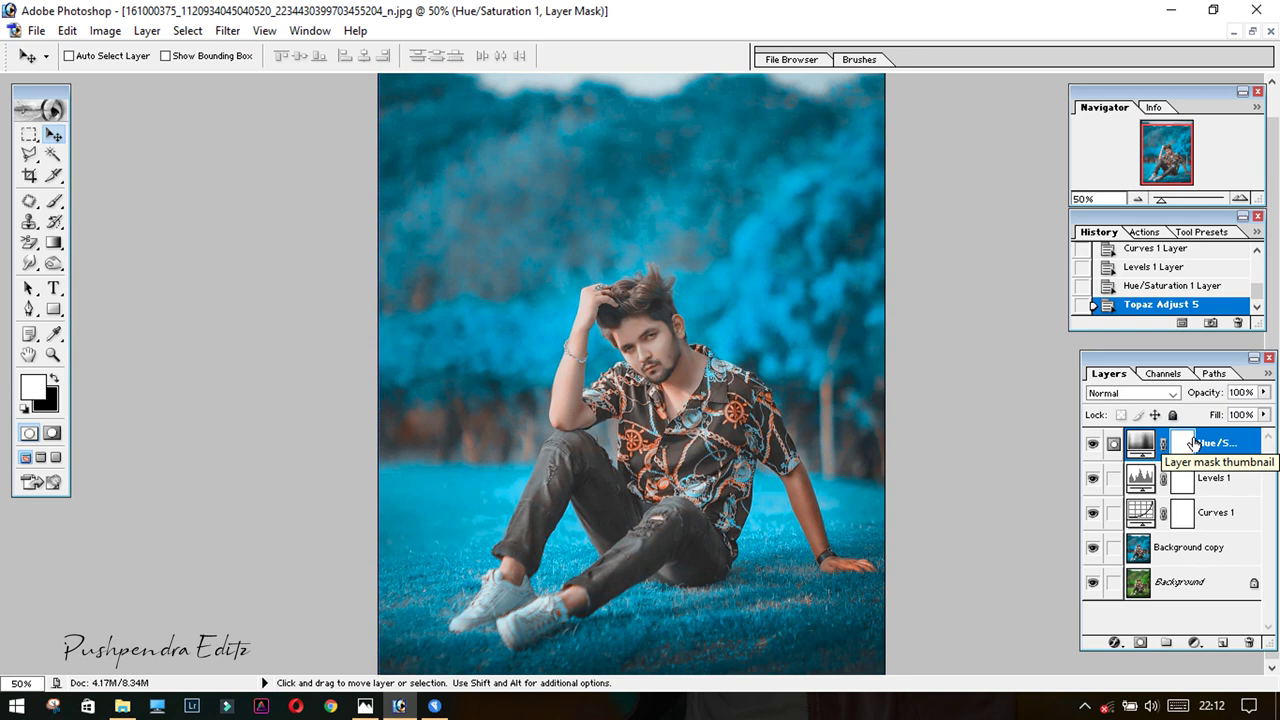
key("alt+shift")
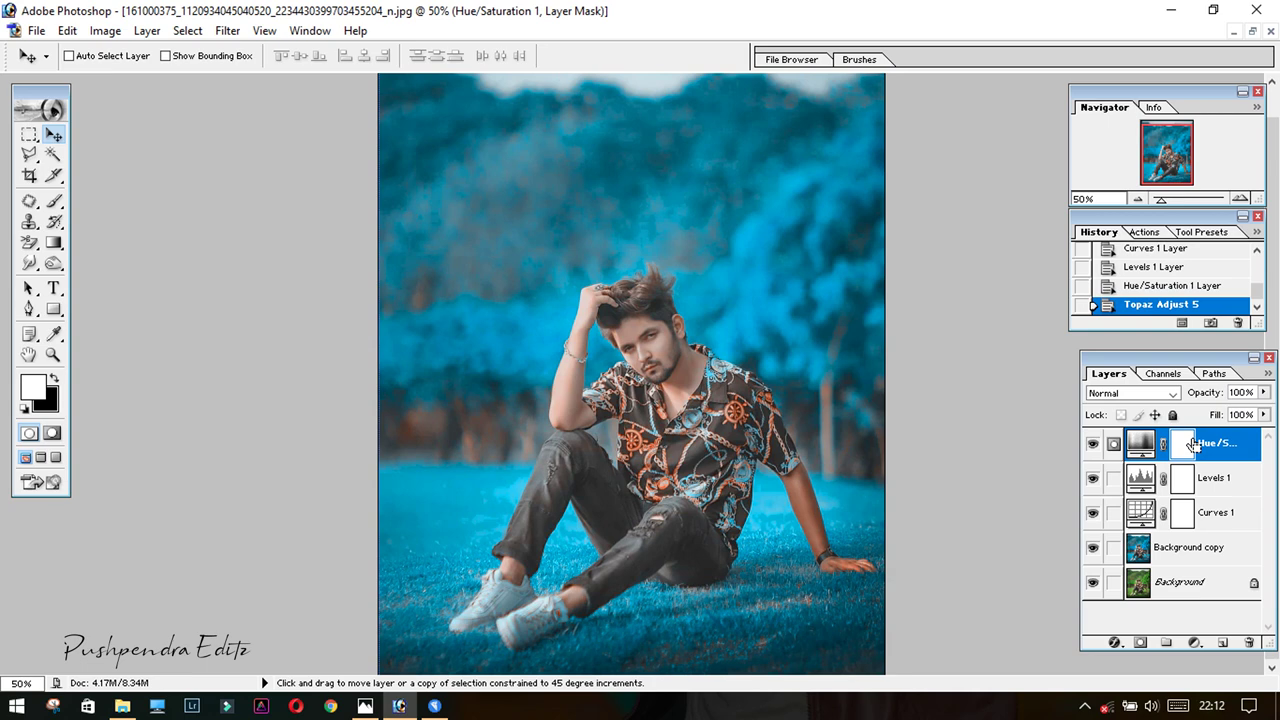
key("ctrl+alt+shift+e")
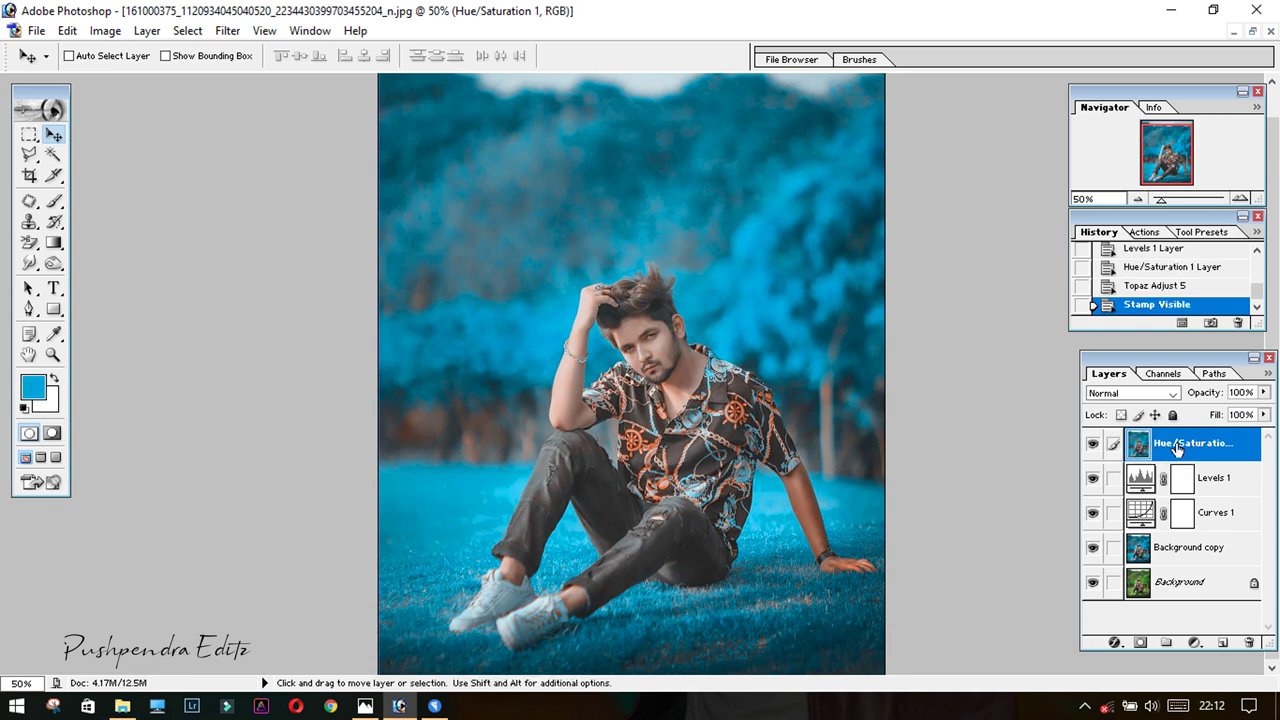
Bring up the Filter menu's Topaz Labs submenu to reach Topaz Adjust 5.
left_click(227, 30)
mouse_move(269, 464)
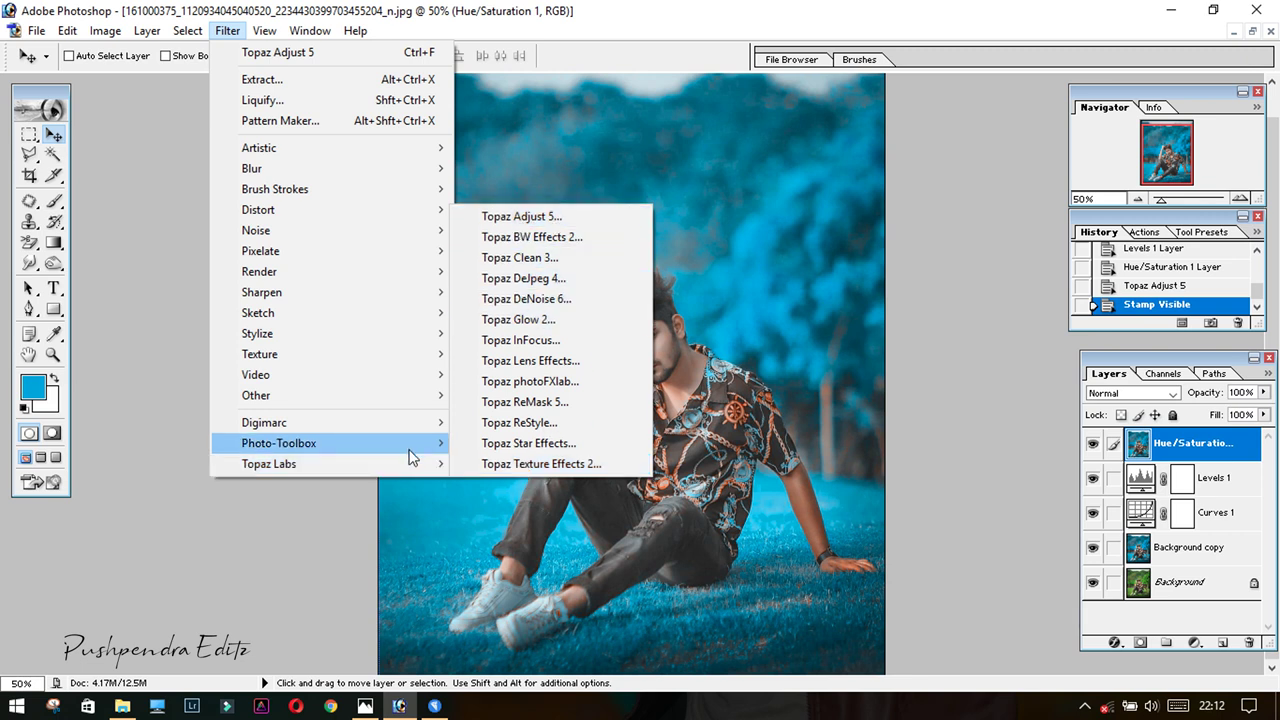
Apply Topaz Adjust 5's HDR Collection Dynamic Pop preset with Adaptive Exposure at 0.21.
left_click(522, 217)
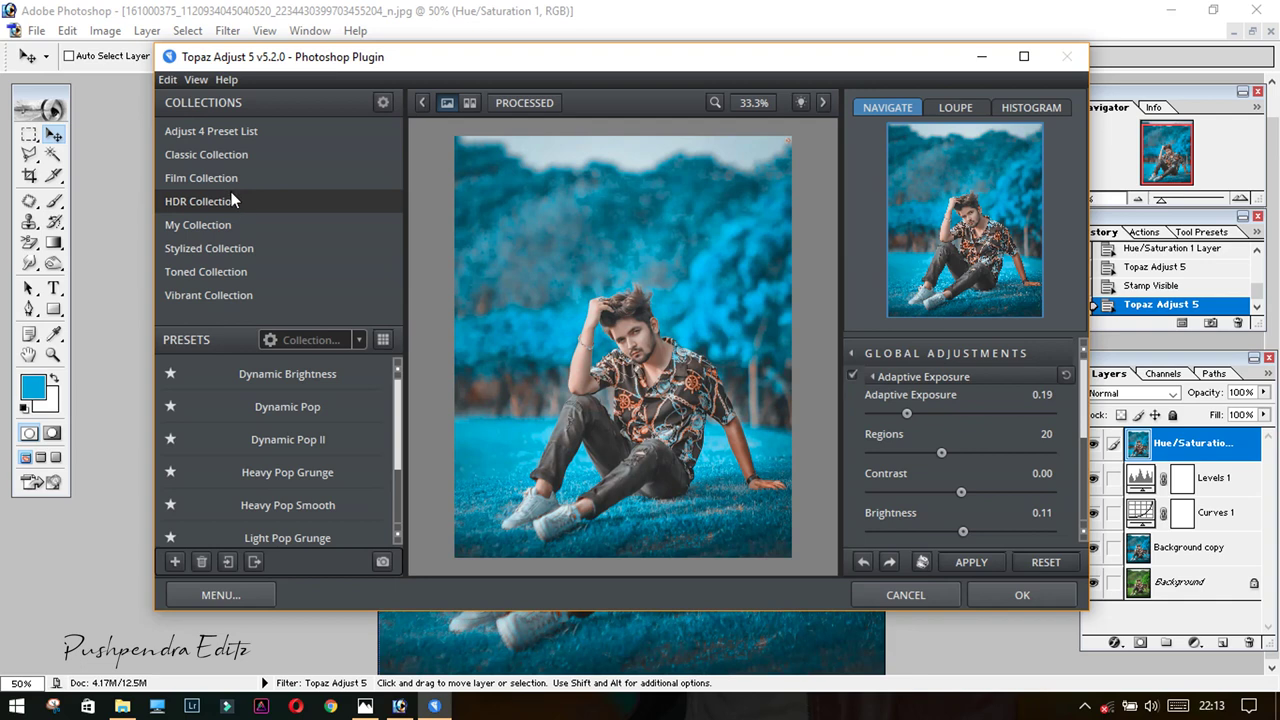
left_click(209, 204)
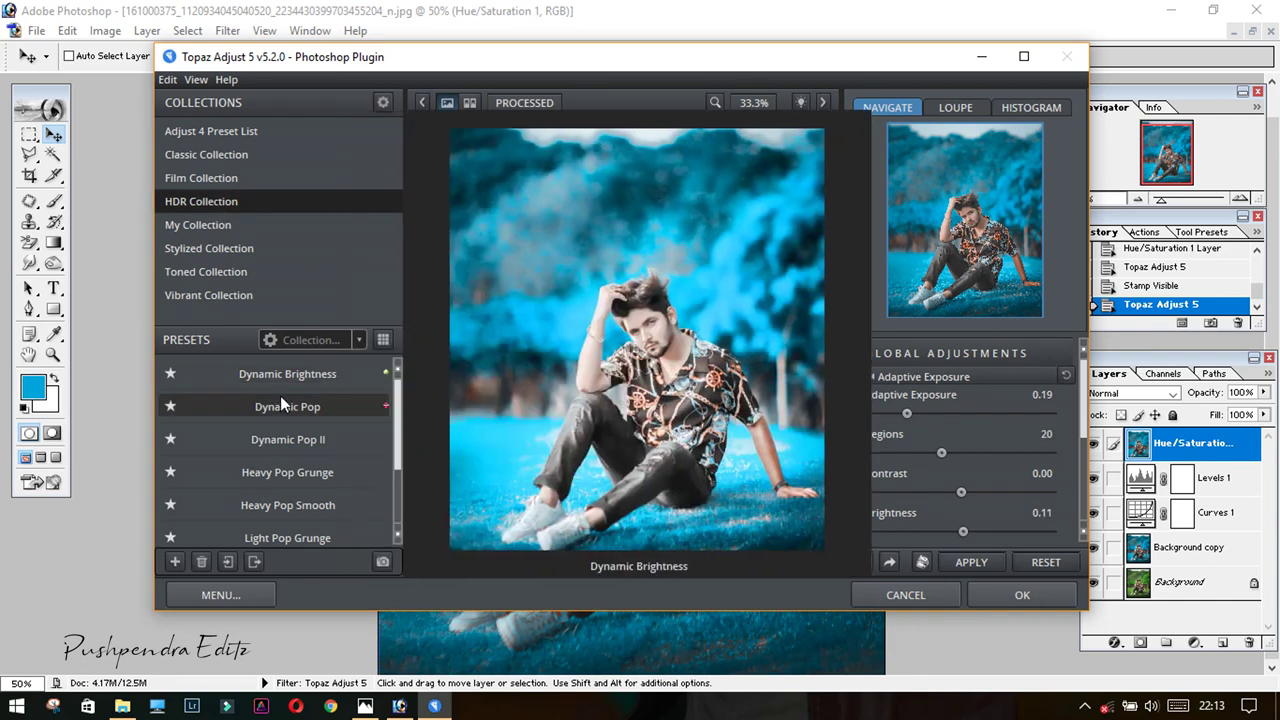
left_click(286, 409)
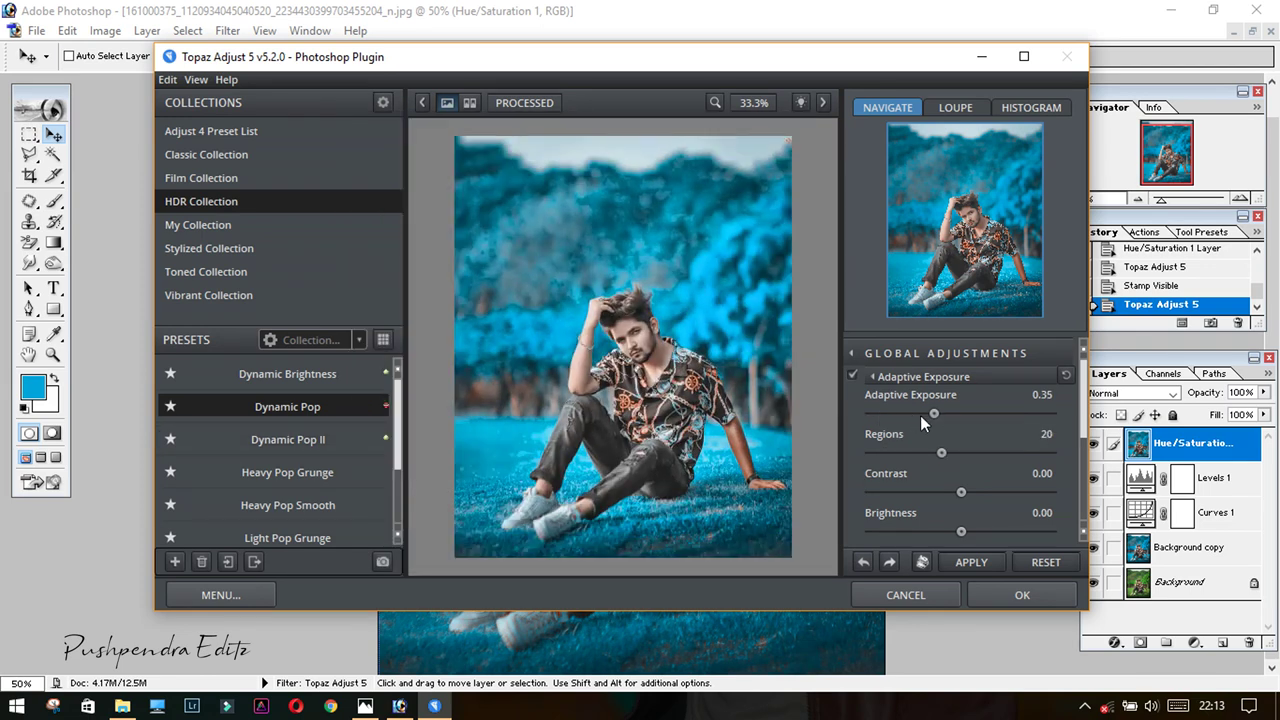
left_click_drag(933, 410, 900, 411)
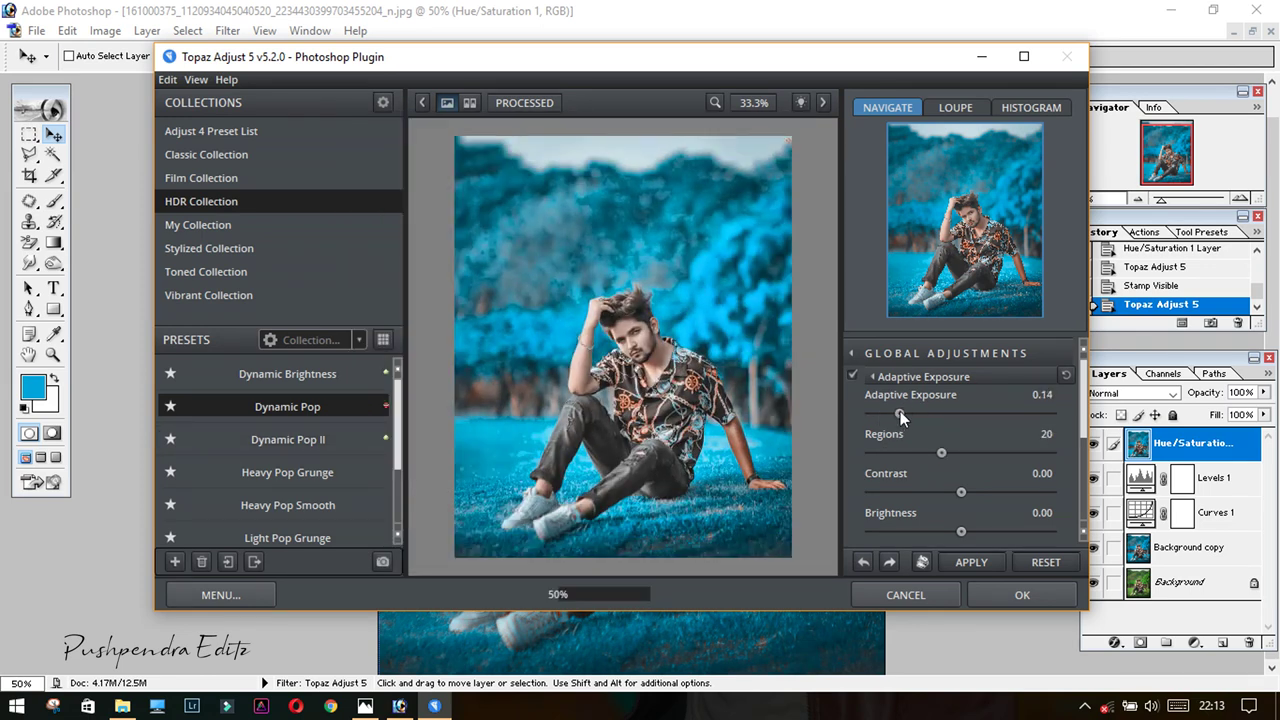
left_click_drag(900, 411, 910, 410)
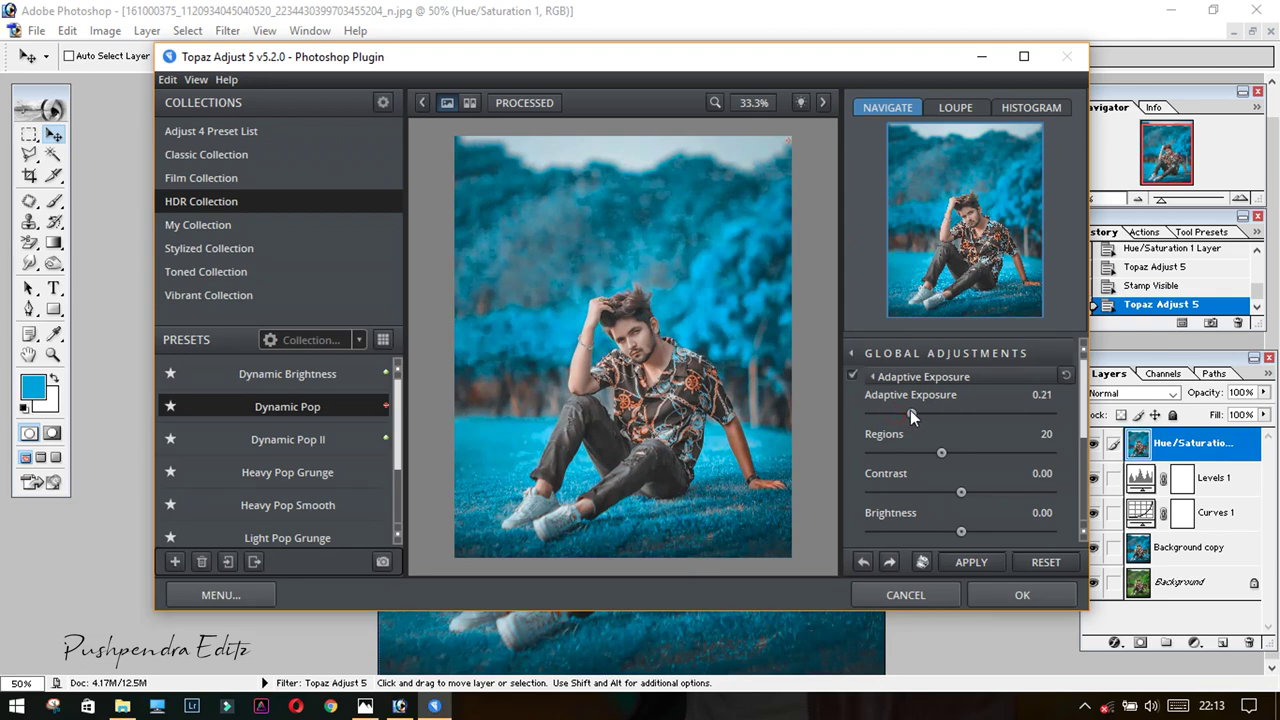
left_click(1011, 597)
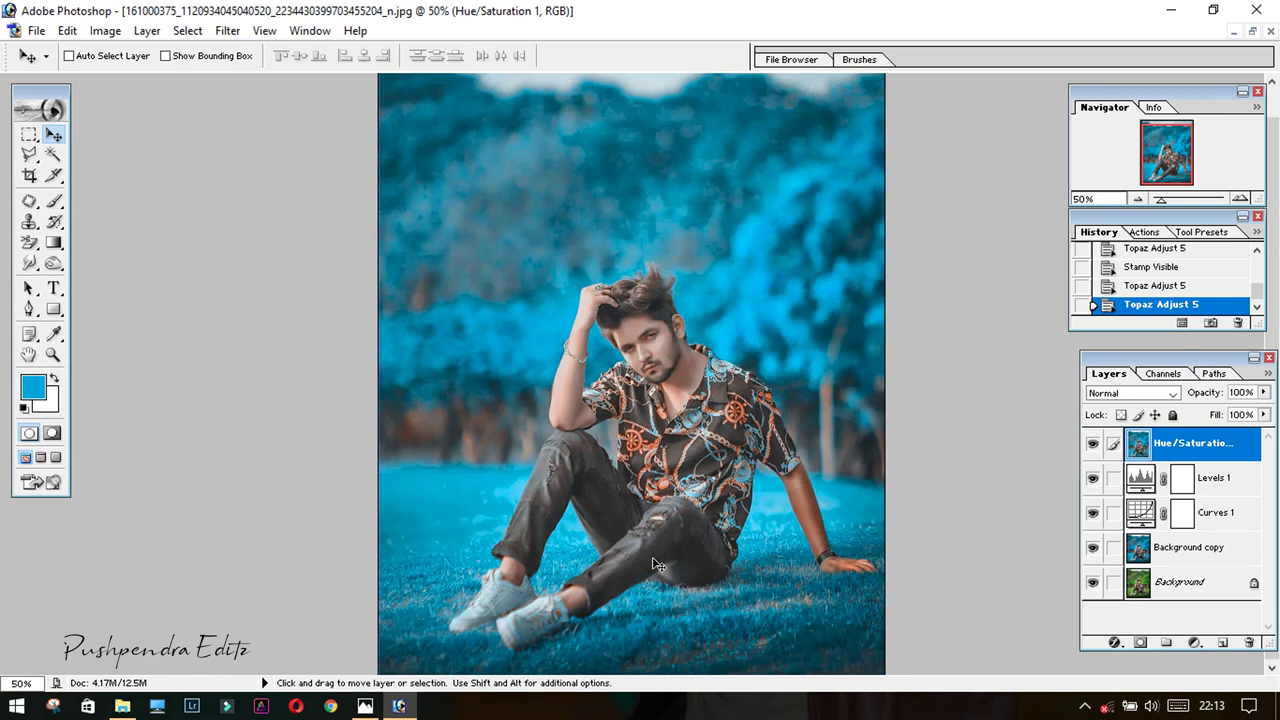
Add a Curves 2 adjustment layer raising the black point to output 20 for faded shadows.
scroll(650, 415, "down", 1)
left_click(1193, 644)
left_click(1105, 432)
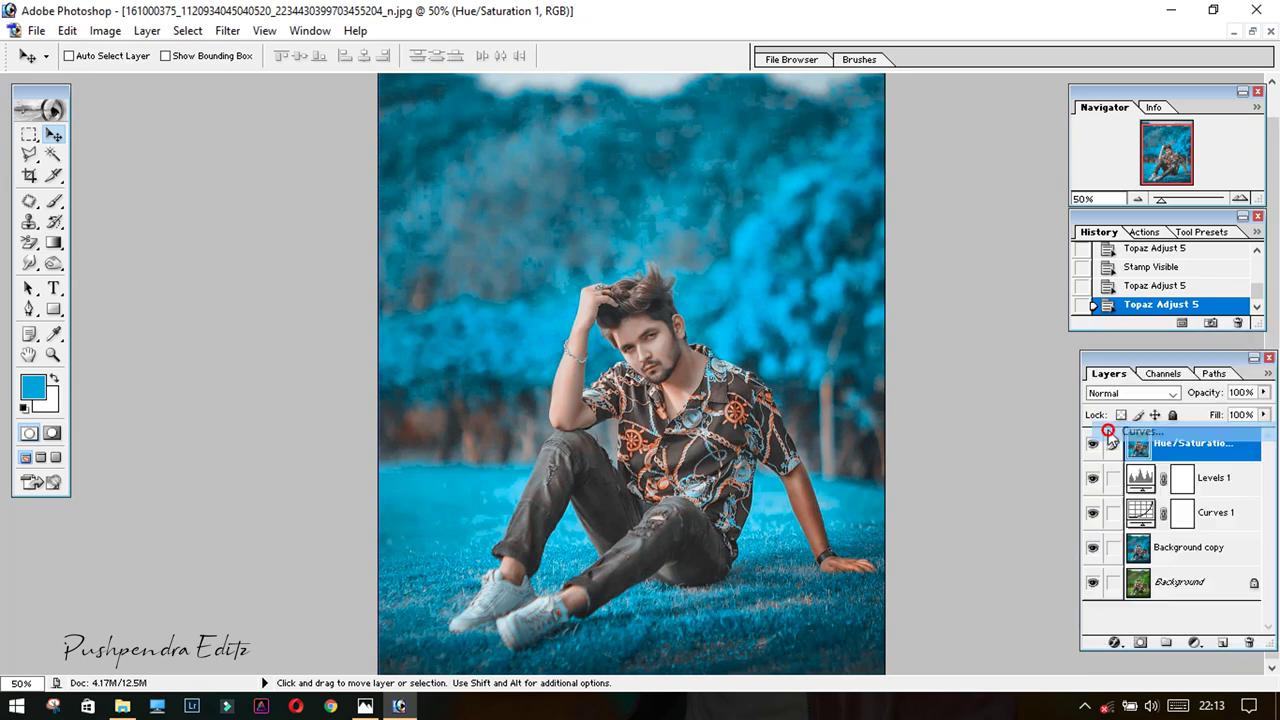
left_click(130, 218)
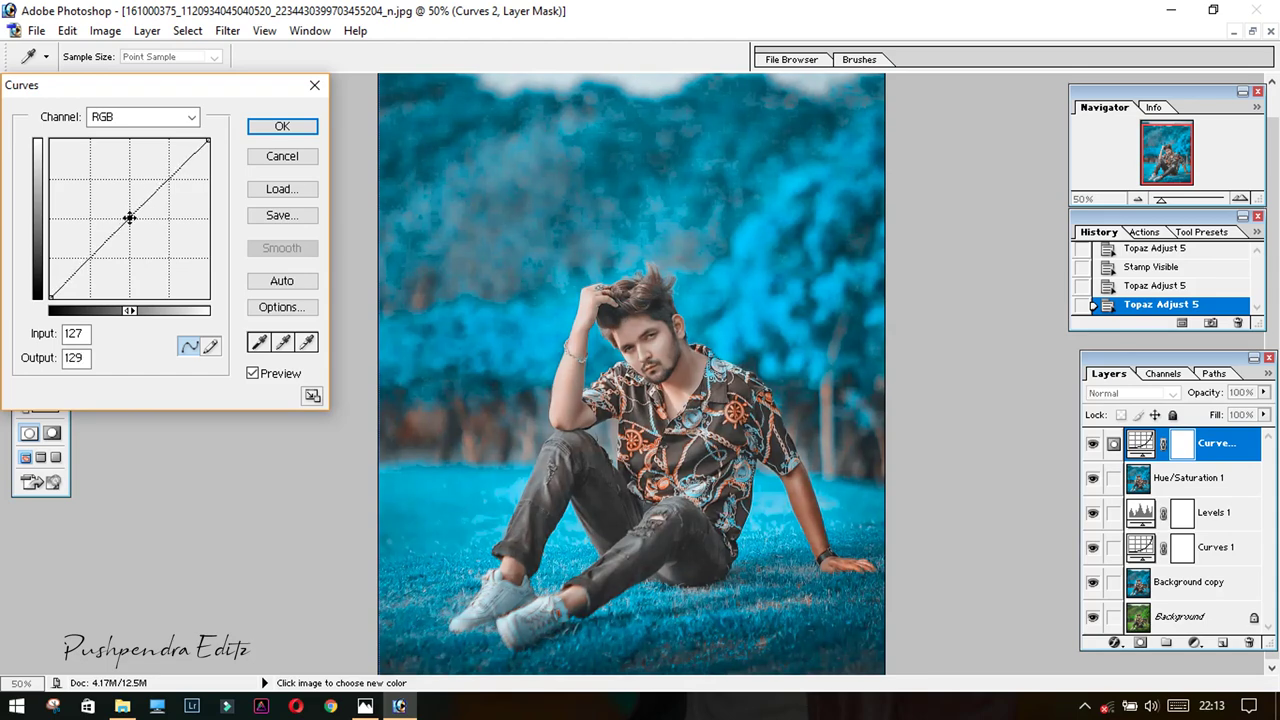
left_click_drag(50, 296, 51, 284)
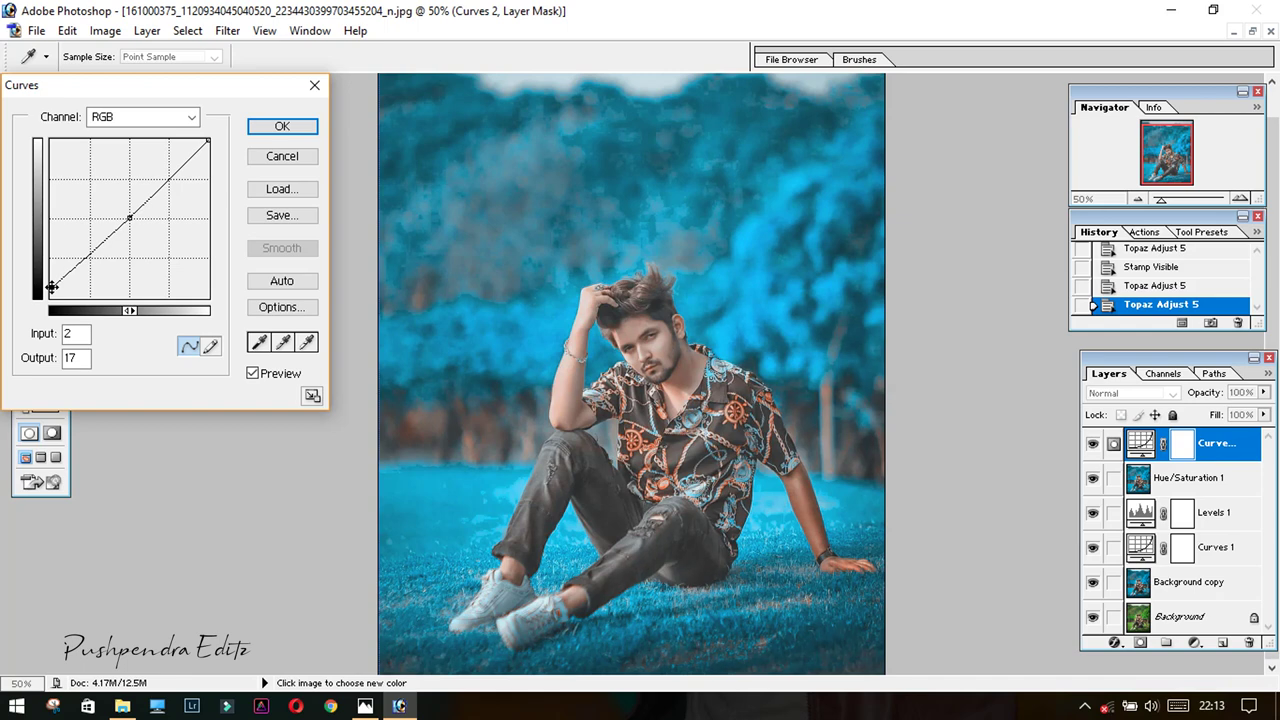
left_click_drag(51, 284, 51, 285)
left_click(284, 126)
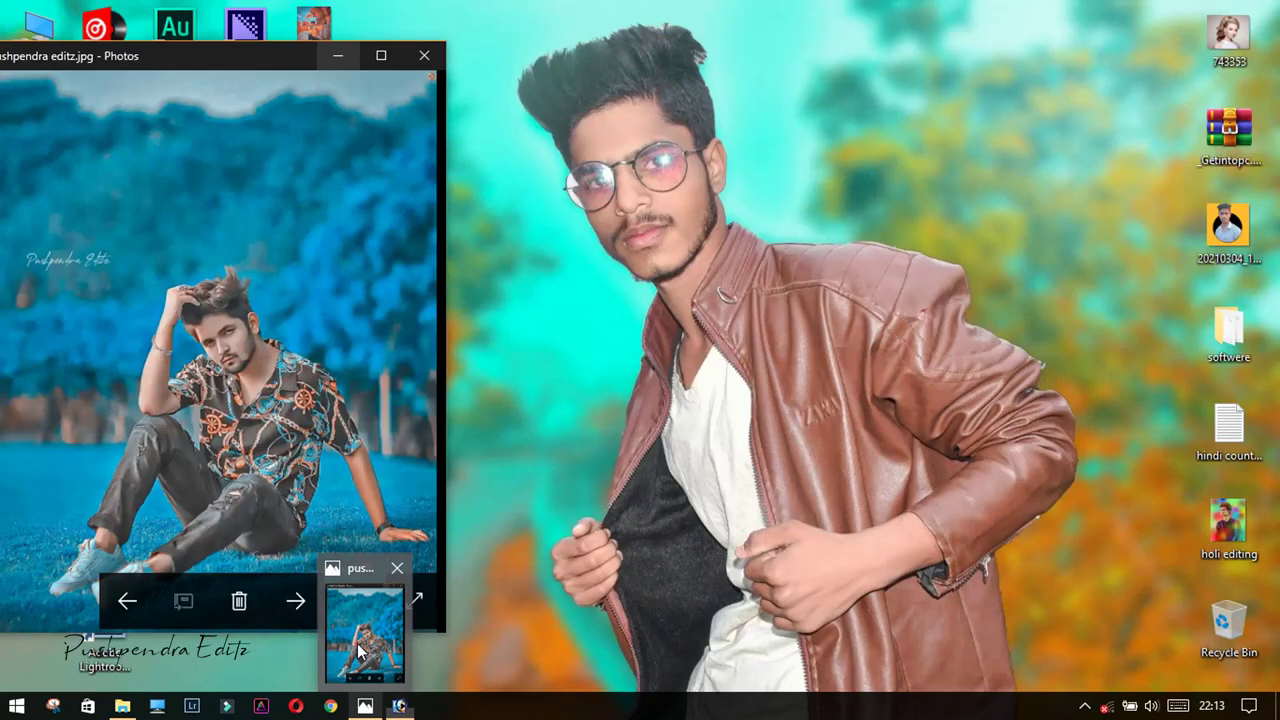
mouse_move(365, 706)
left_click(357, 644)
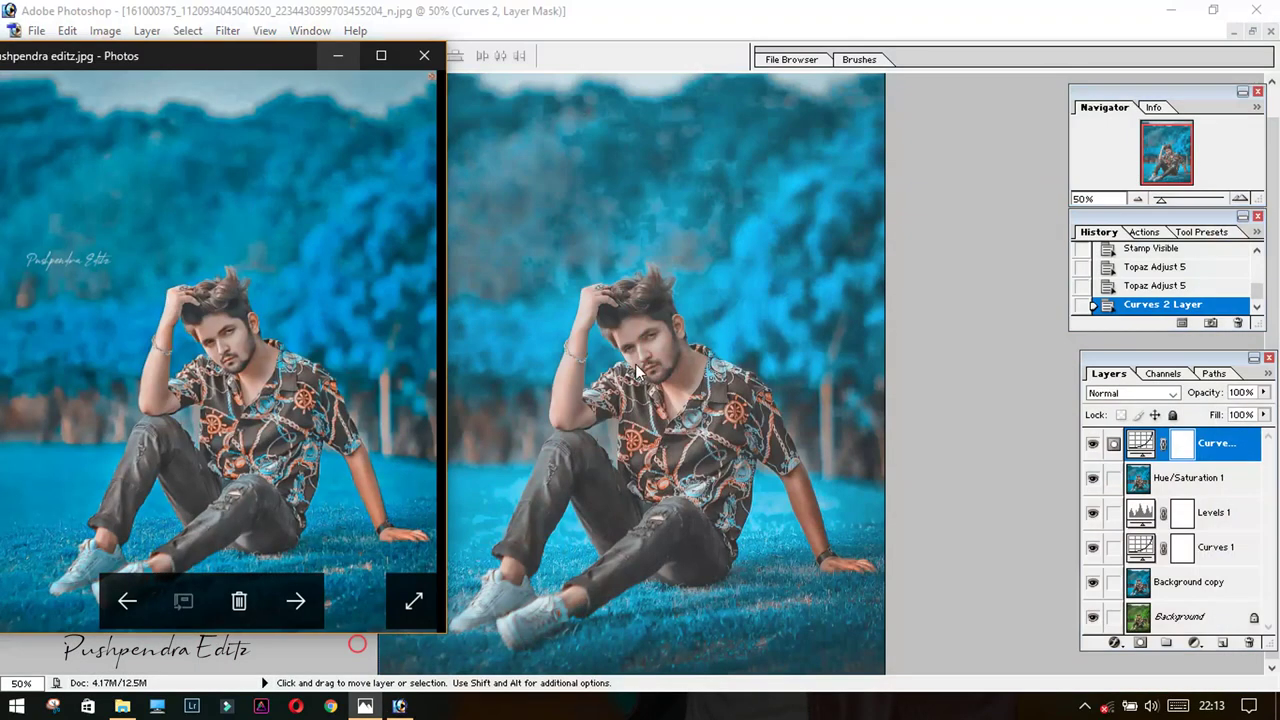
left_click(338, 56)
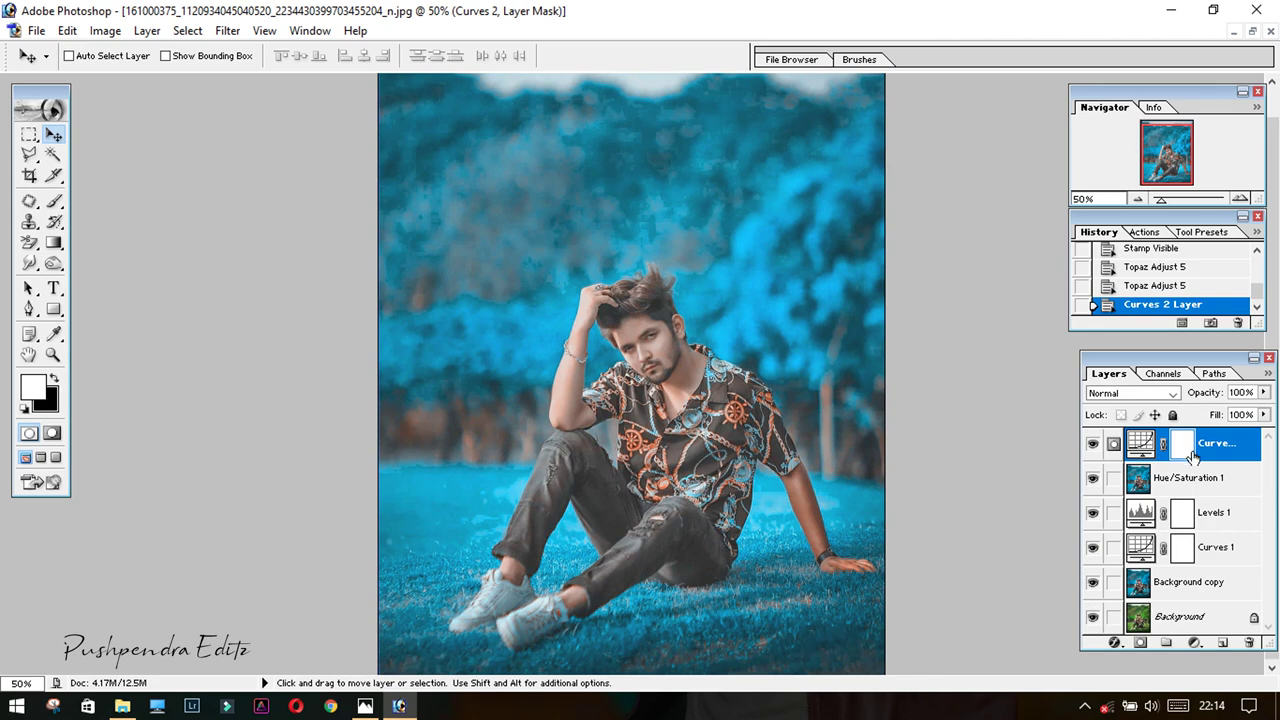
Stamp visible layers, apply a 3.0-pixel High Pass and blend it in Overlay mode.
key("shift+alt")
key("ctrl+shift+alt+e")
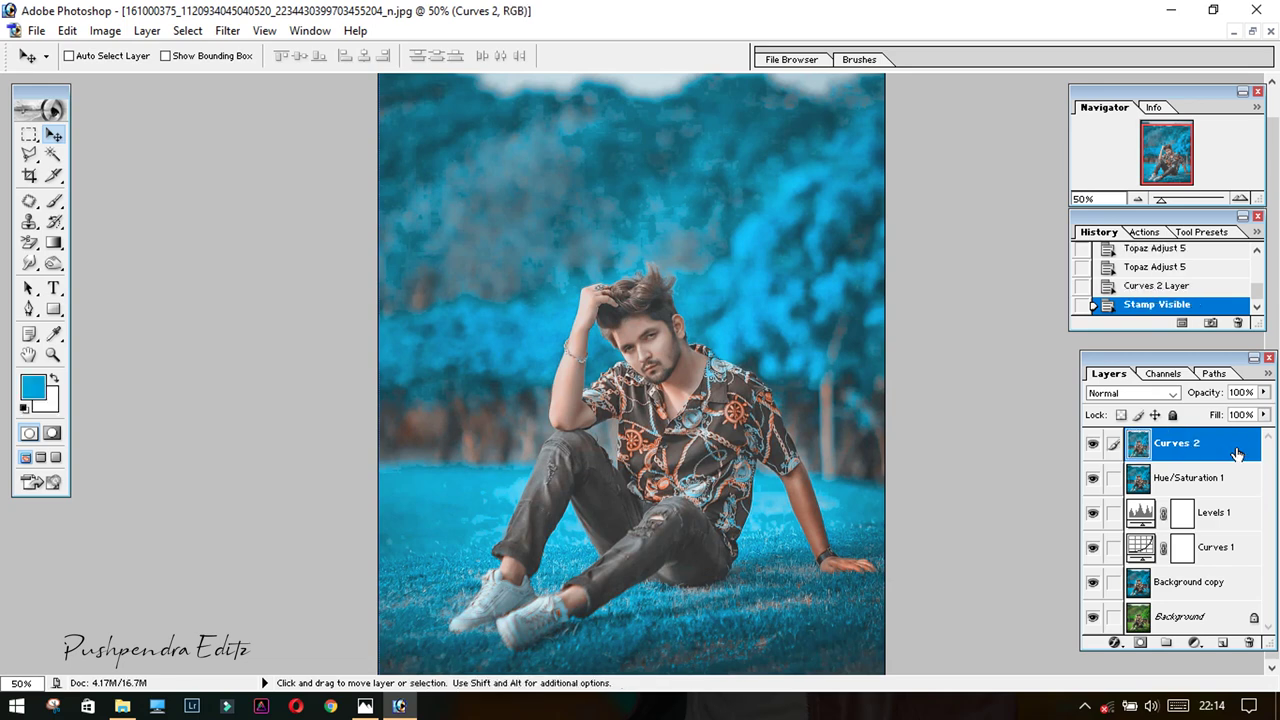
left_click(228, 31)
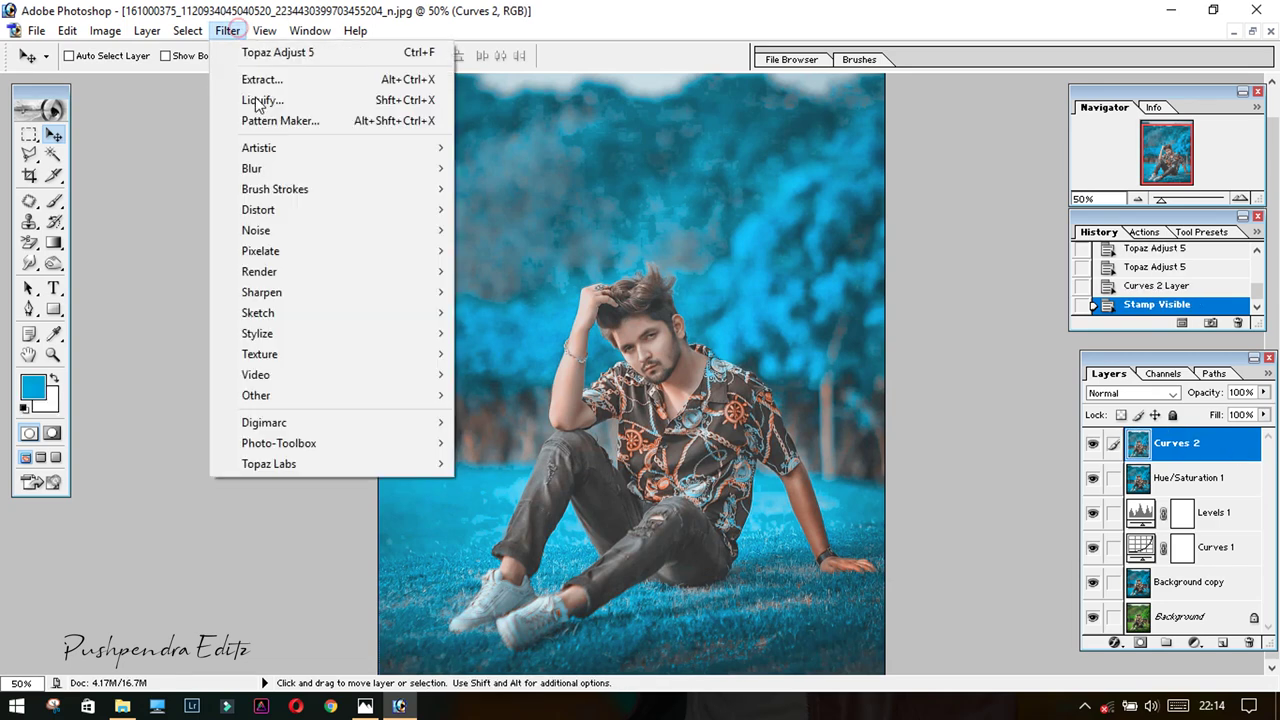
mouse_move(256, 395)
left_click(486, 416)
left_click_drag(874, 420, 864, 414)
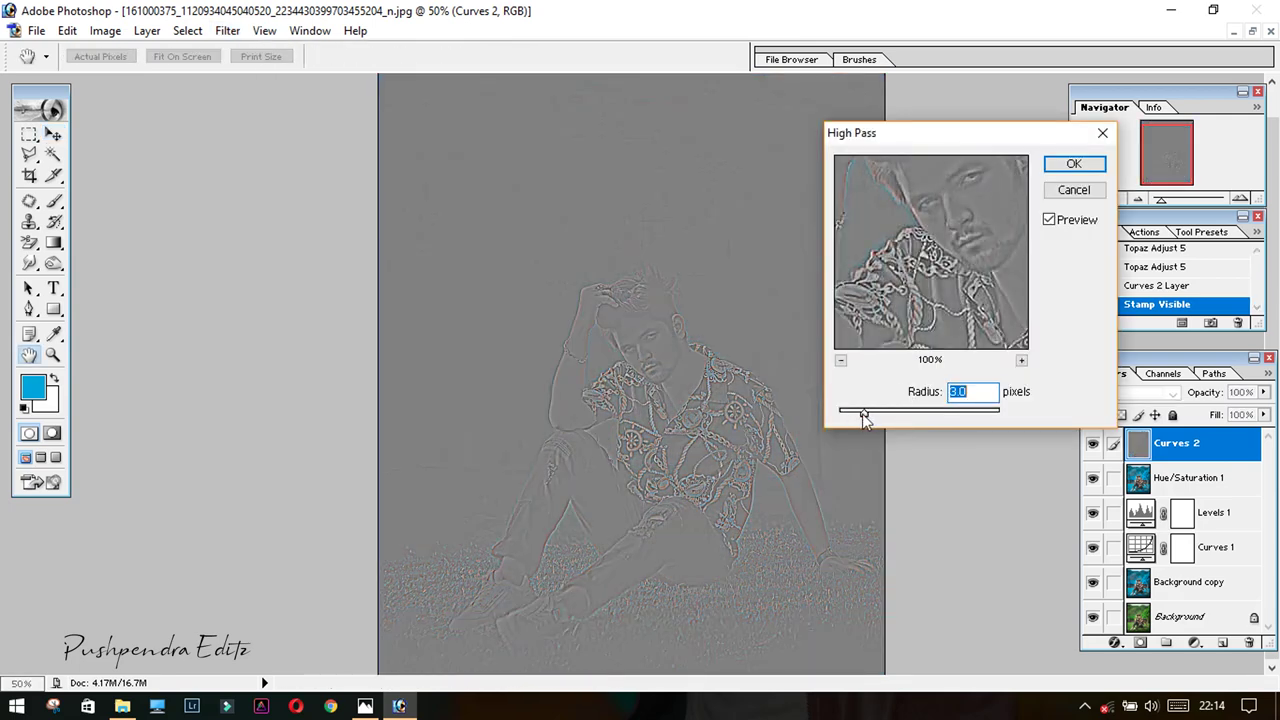
left_click(1073, 163)
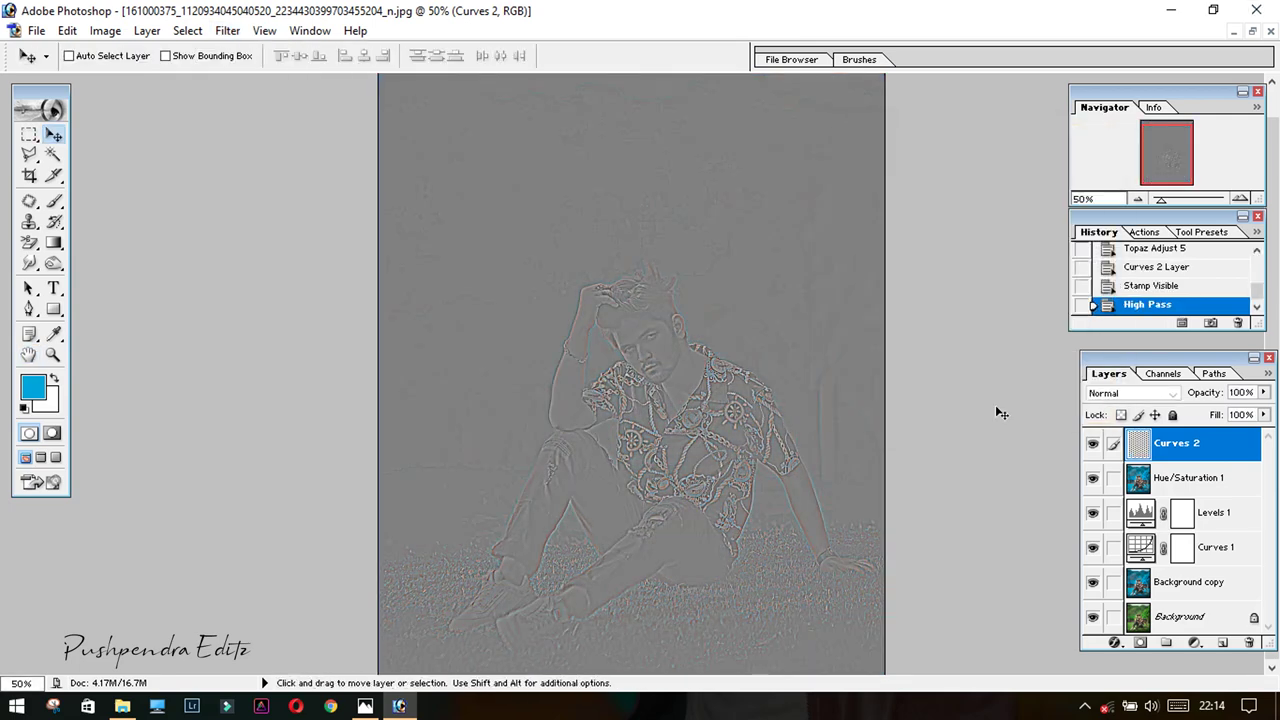
left_click(1110, 394)
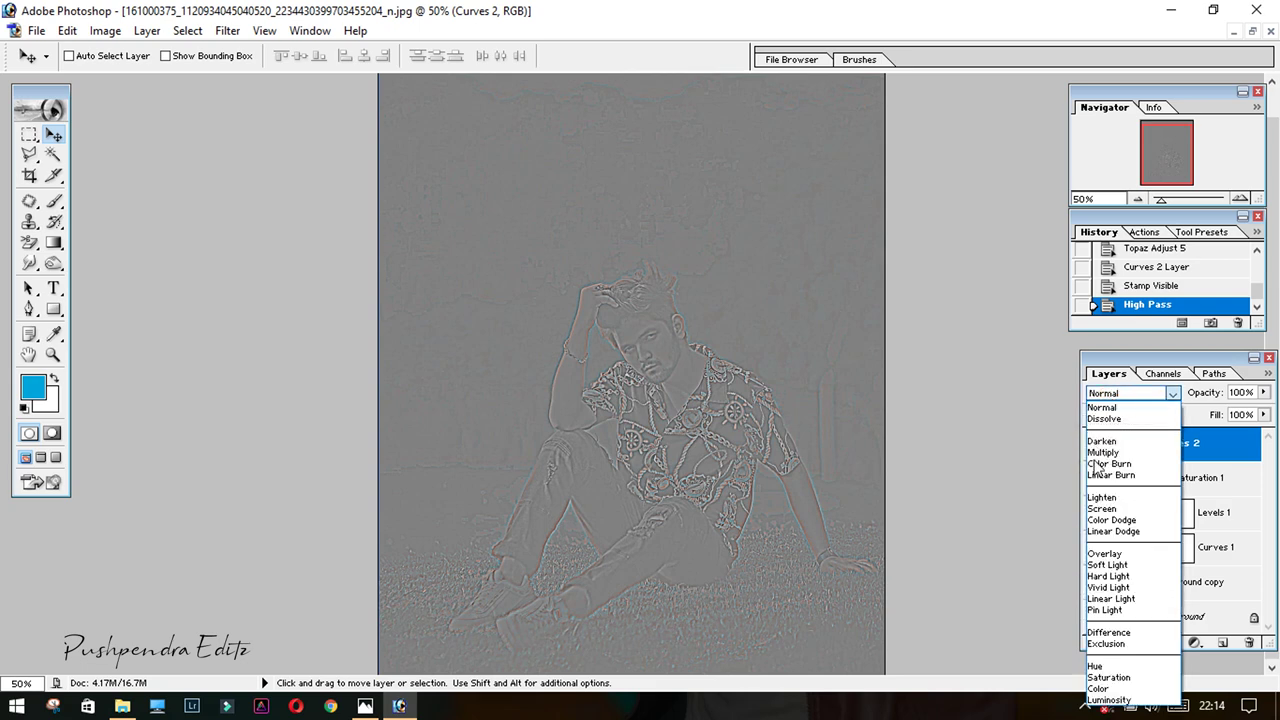
left_click(1103, 555)
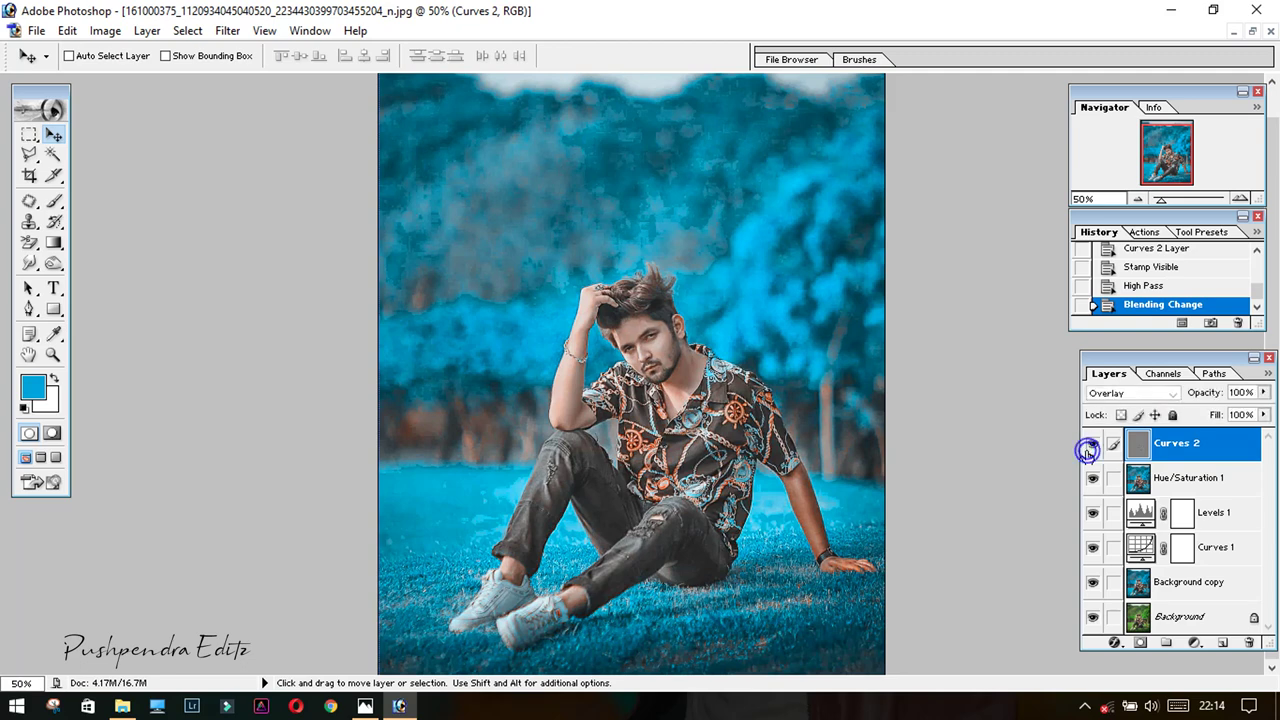
Lower the Overlay sharpening layer's opacity to 33%.
left_click(1264, 393)
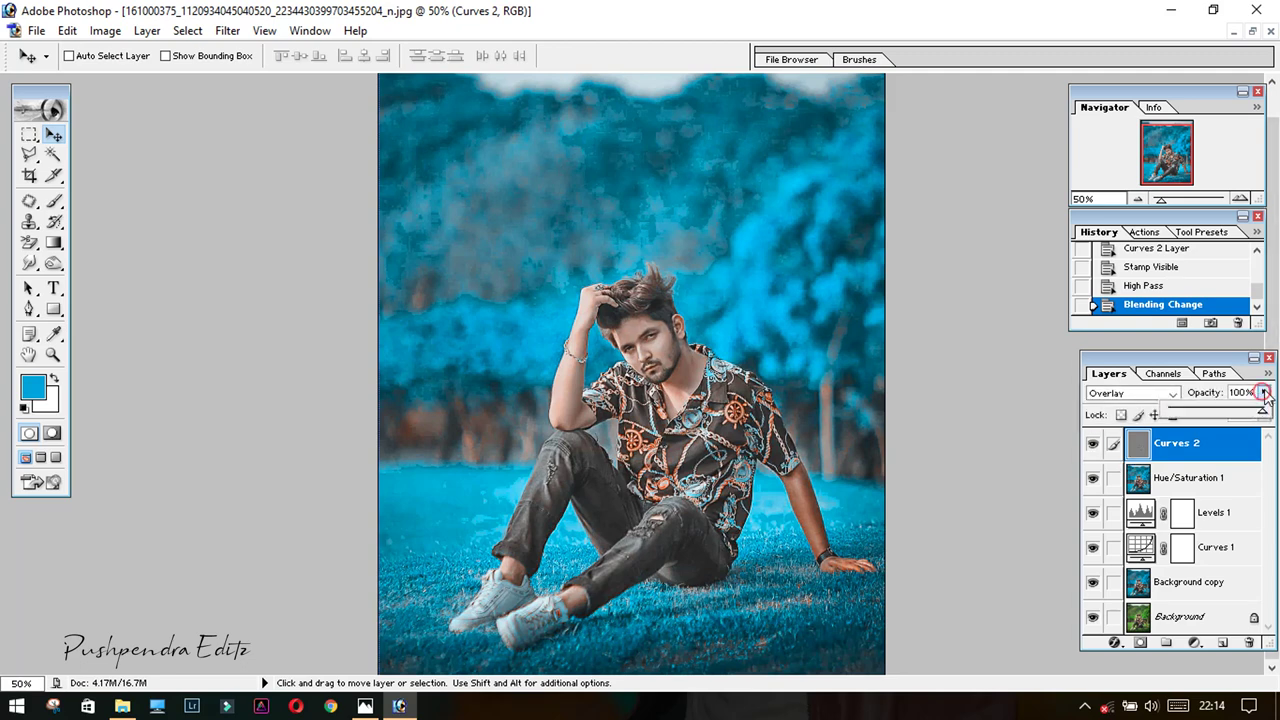
left_click_drag(1262, 414, 1239, 424)
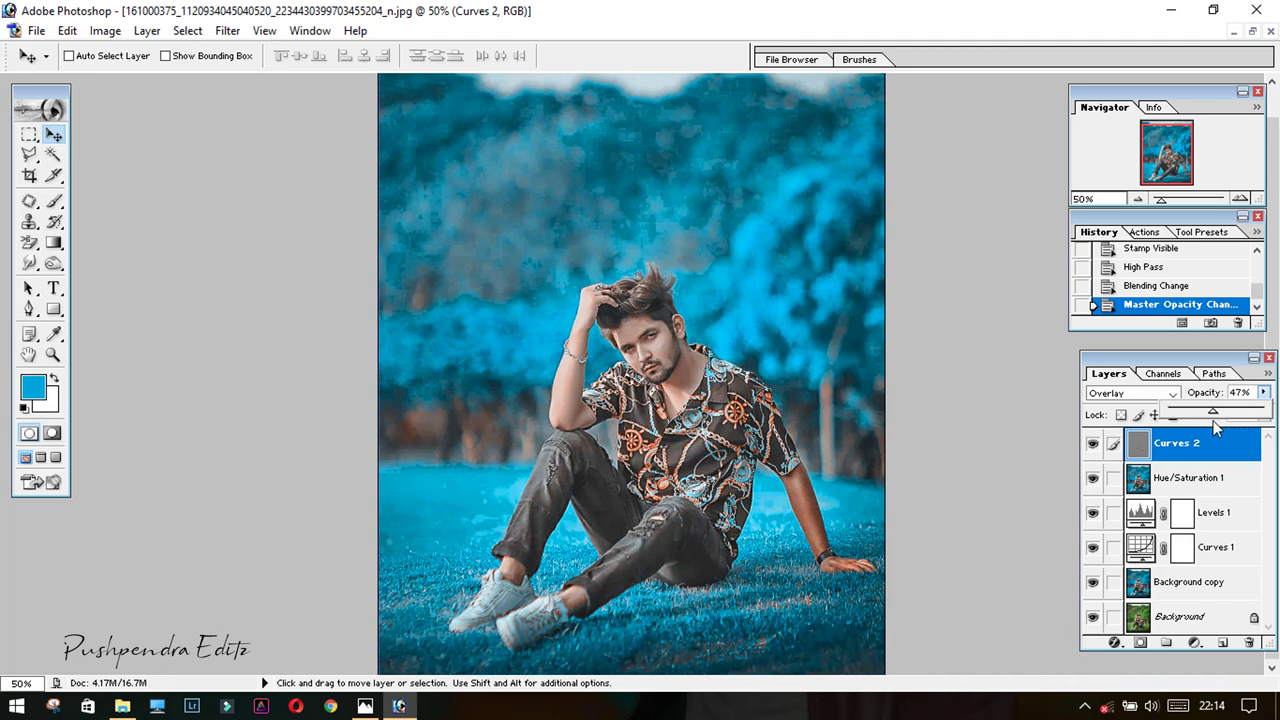
left_click_drag(1216, 426, 1202, 414)
Hide the sharpening layer to compare at 100% zoom, then zoom out to 33.3%.
left_click(1096, 443)
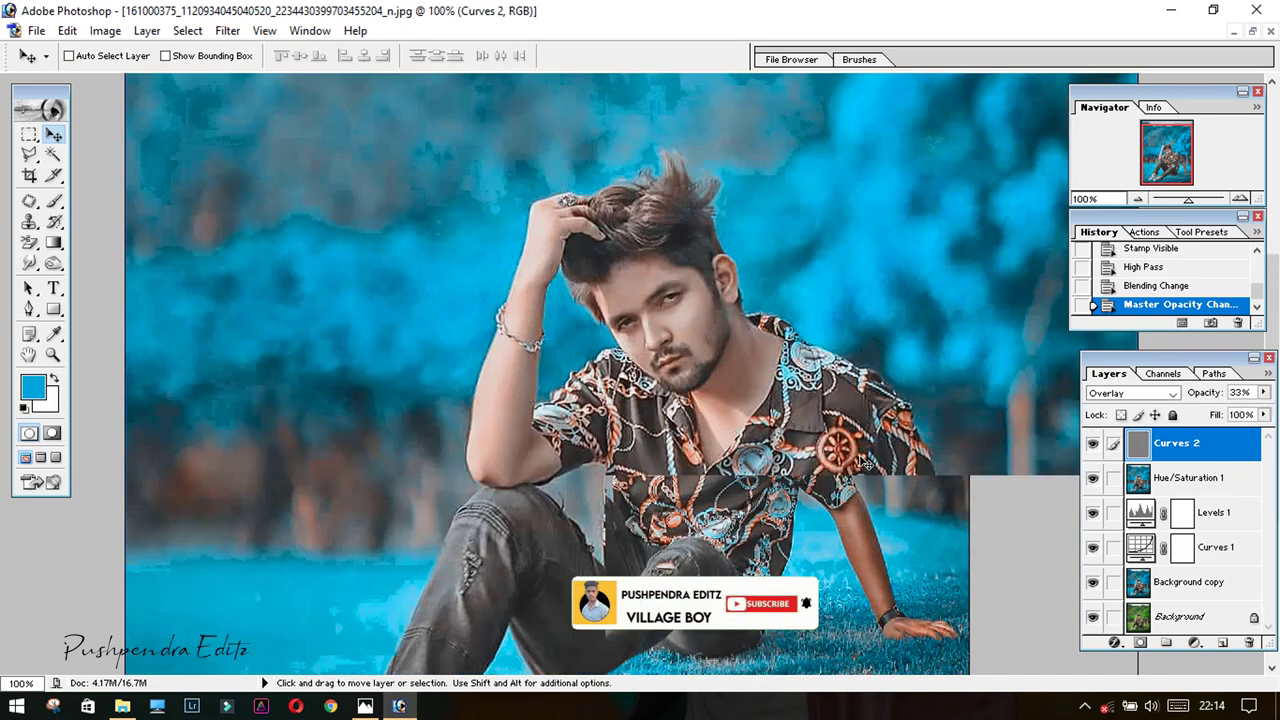
key("ctrl+alt+0")
scroll(757, 462, "down", 2)
scroll(765, 480, "down", 3)
scroll(770, 495, "up", 3)
scroll(770, 496, "up", 2)
scroll(768, 492, "down", 2)
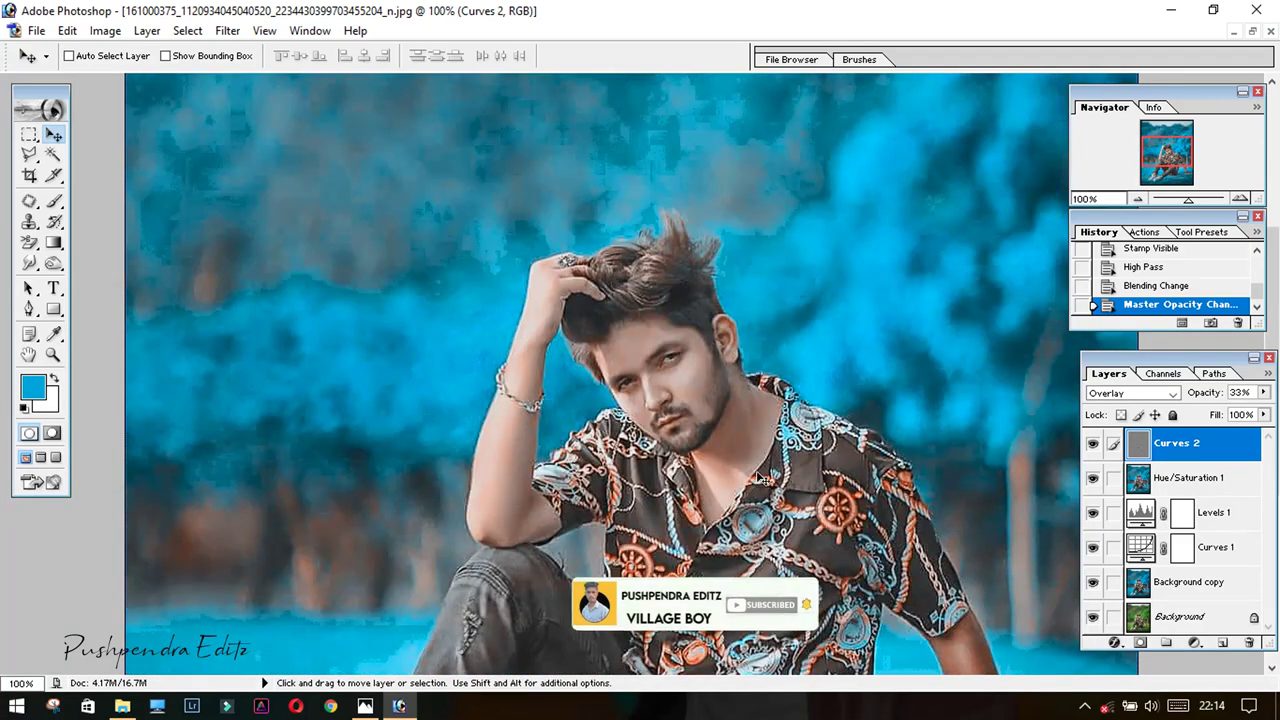
scroll(763, 482, "up", 2)
scroll(763, 480, "down", 3)
key("ctrl+minus")
key("ctrl+minus")
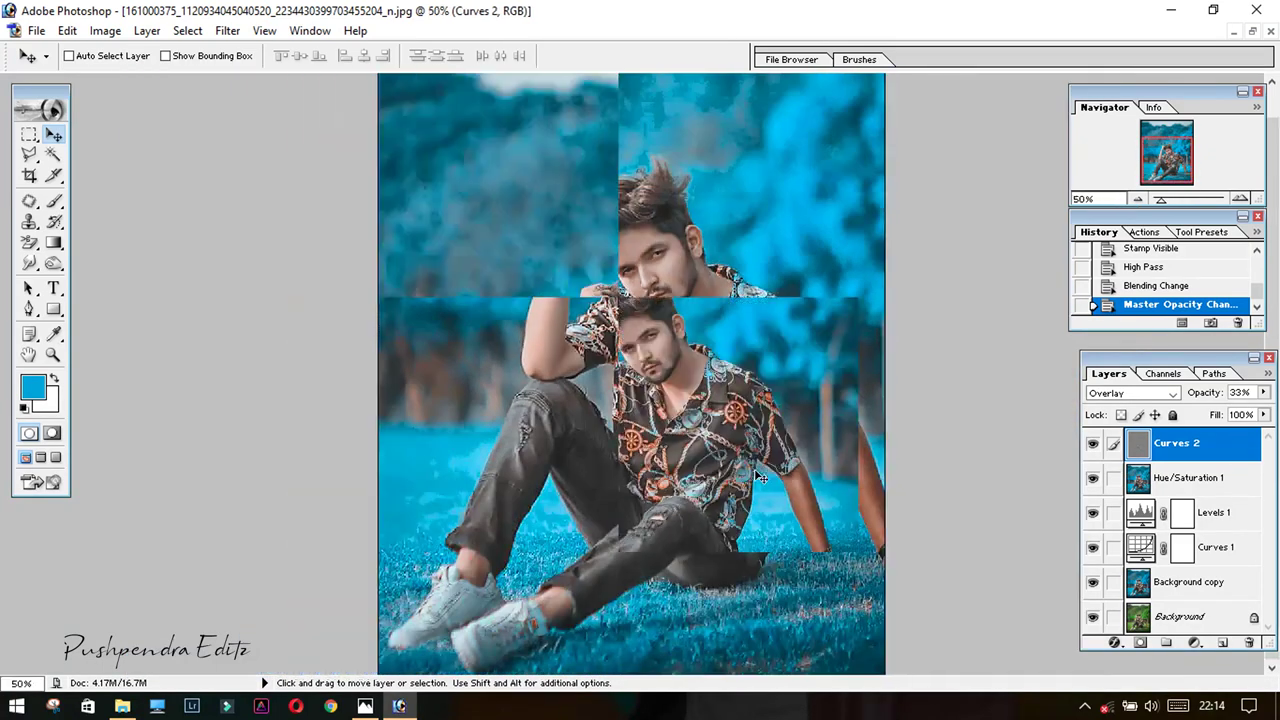
key("ctrl+minus")
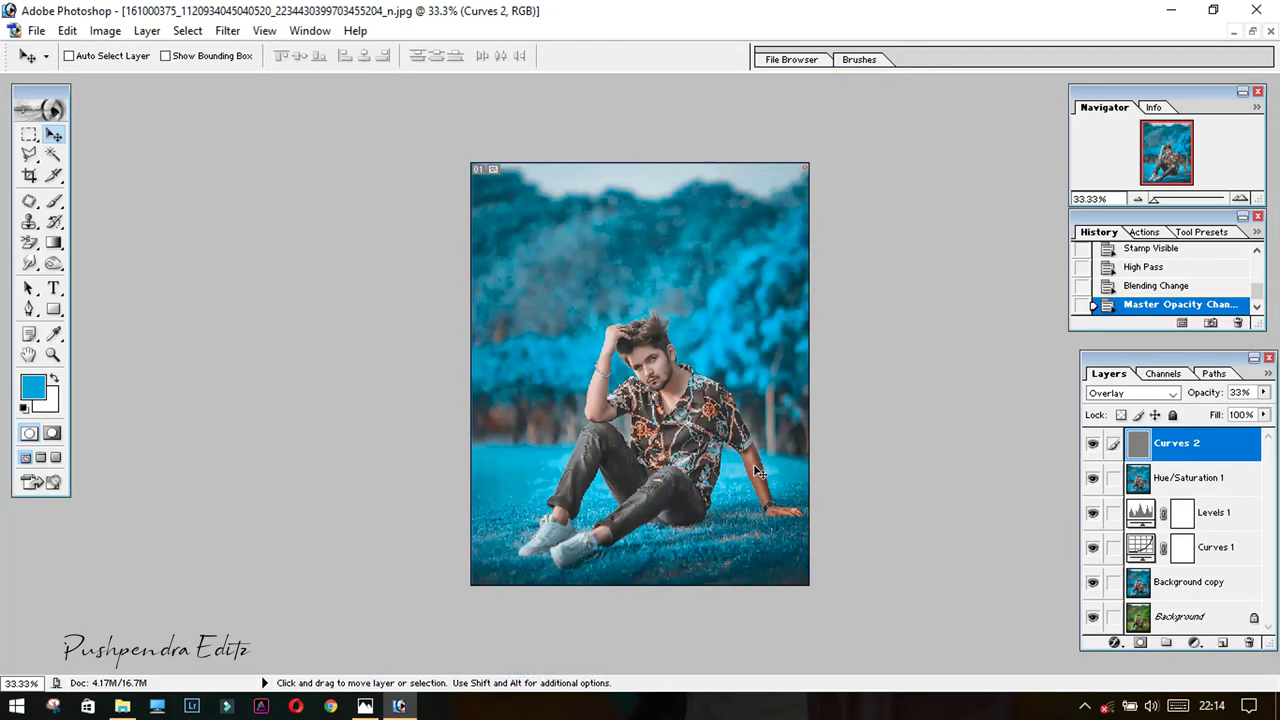